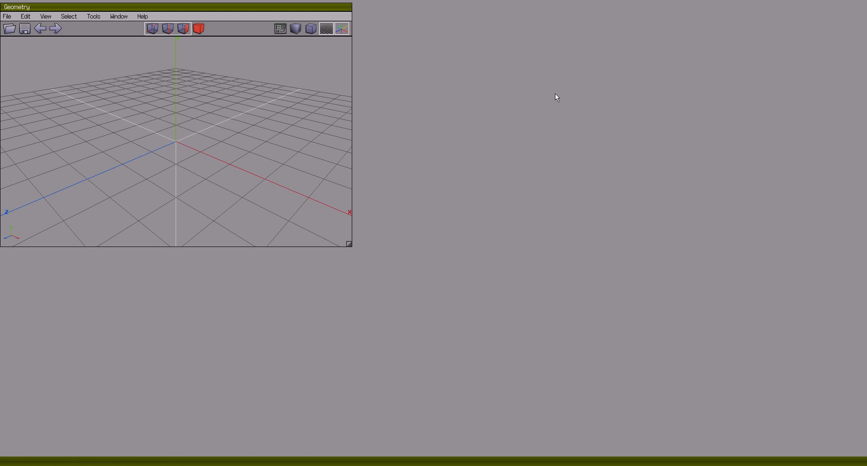
Step: Reposition the Geometry window several times around the workspace
drag(305, 9, 540, 113)
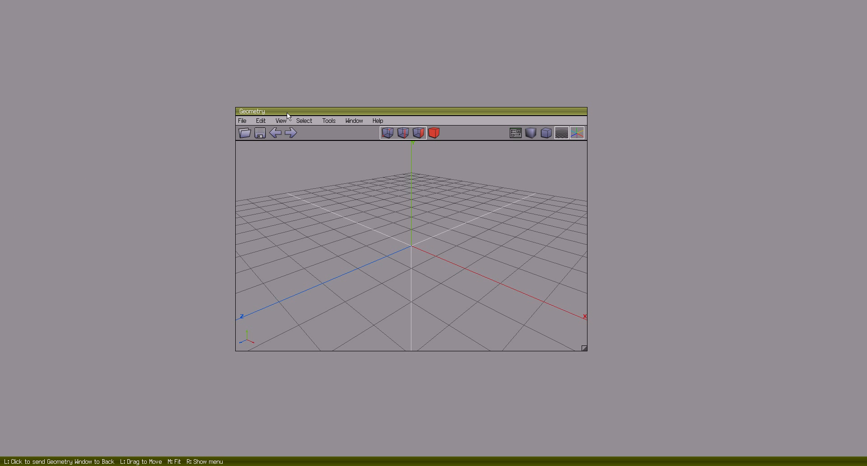
drag(286, 112, 323, 107)
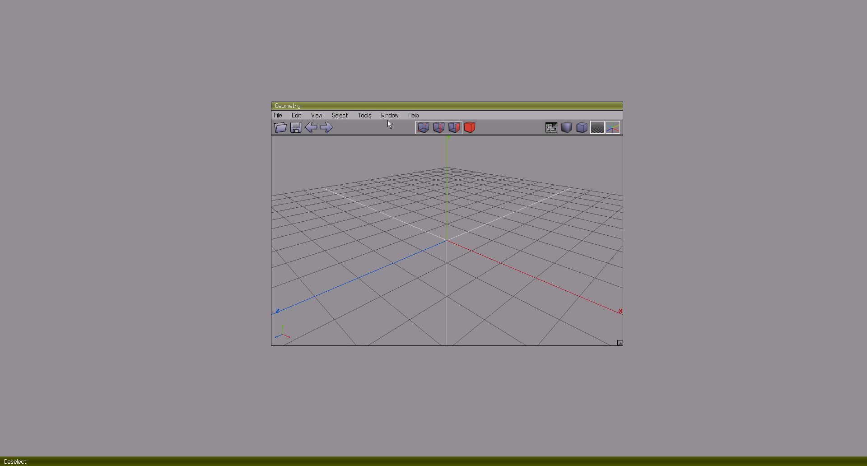
drag(407, 107, 165, 42)
Step: Create a second Geometry window and move it beside the original one
click(149, 50)
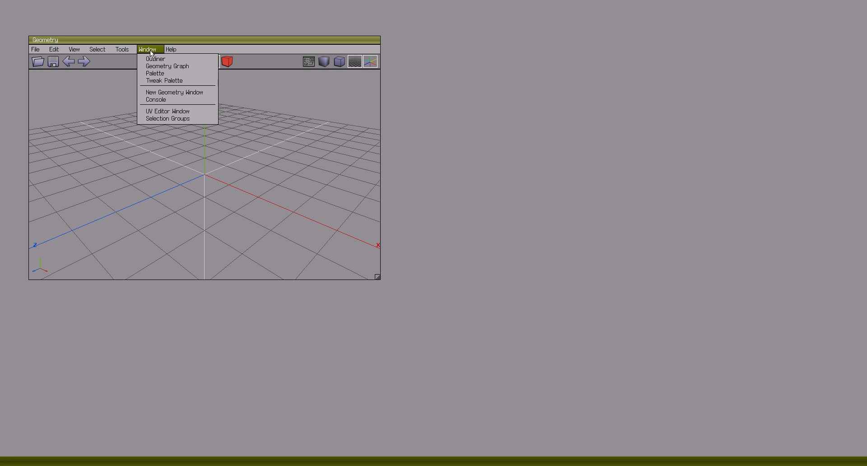
click(172, 92)
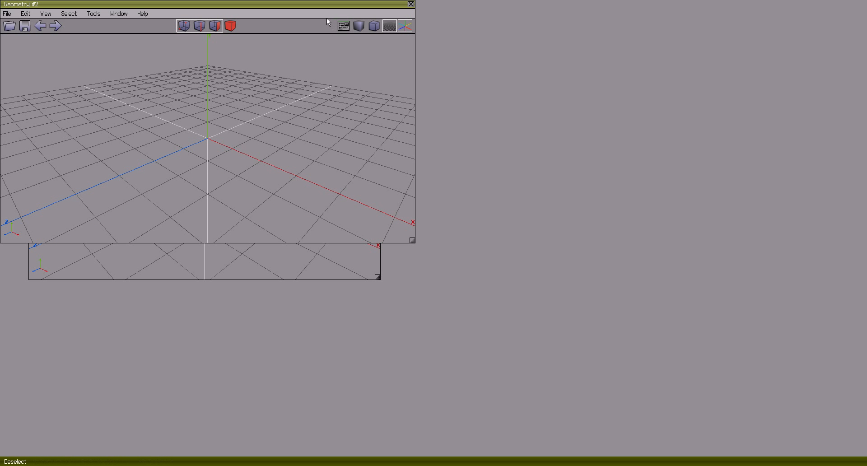
drag(324, 5, 728, 175)
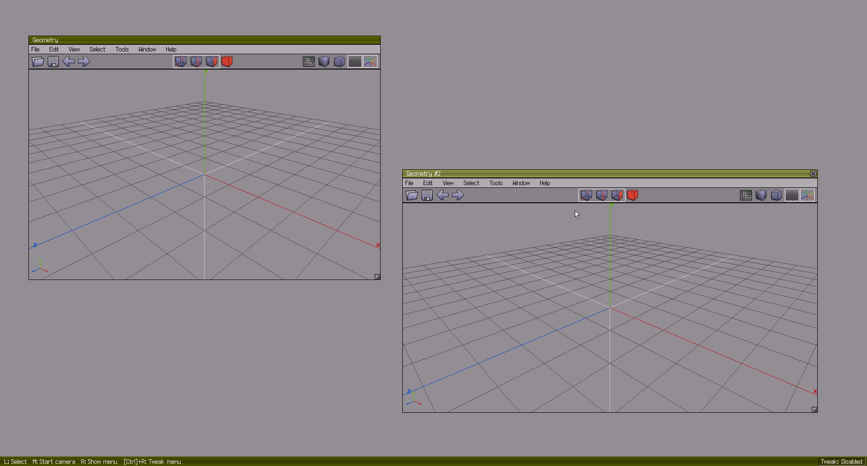
Step: Create a third Geometry window, move it above the second one and close it
click(519, 183)
click(541, 228)
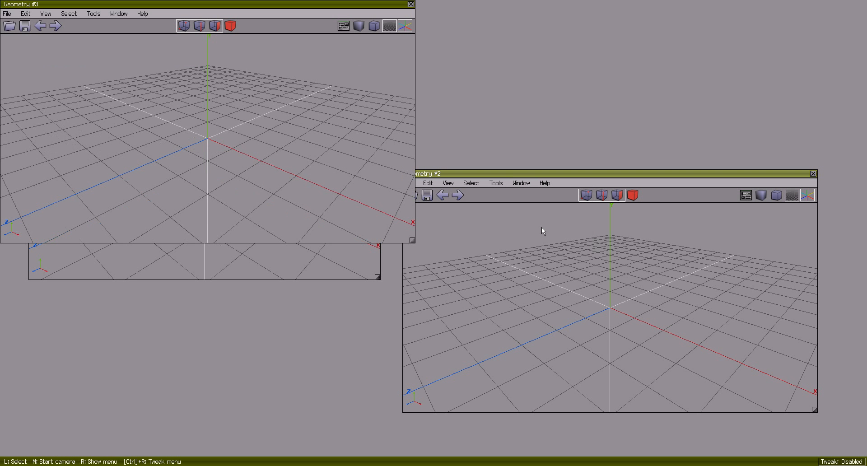
drag(382, 7, 787, 30)
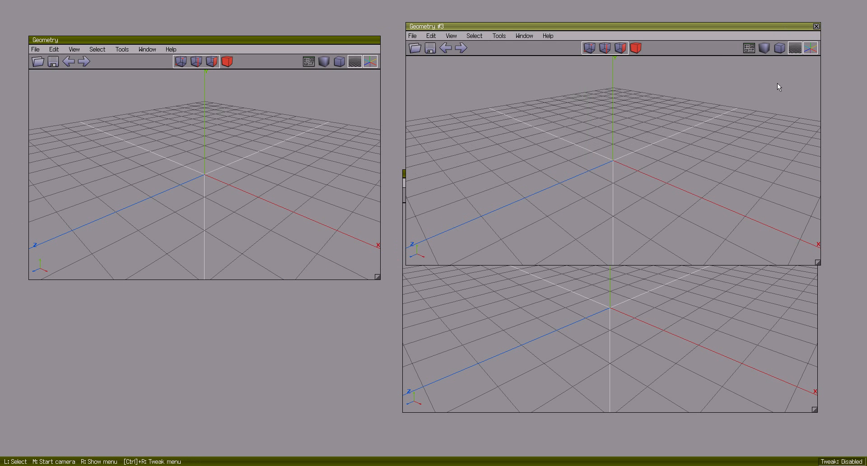
click(816, 26)
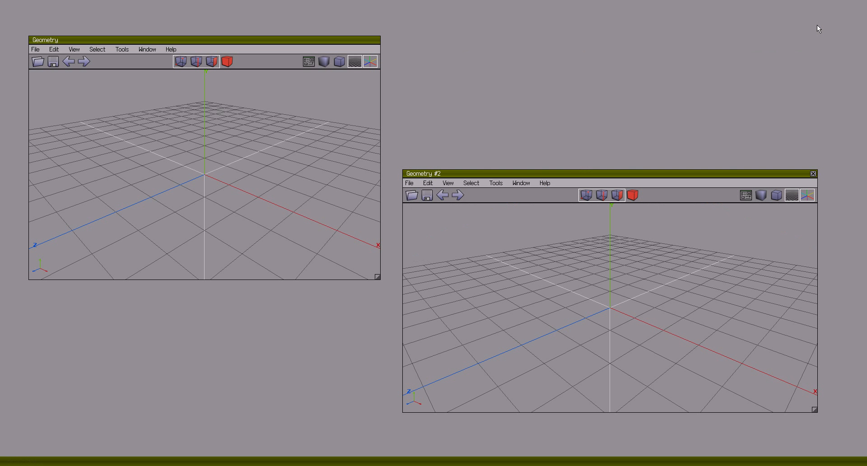
Step: Roll the second Geometry window up into its title bar and back down repeatedly, and close it
click(749, 176)
click(750, 175)
click(750, 175)
click(749, 175)
click(750, 175)
click(750, 175)
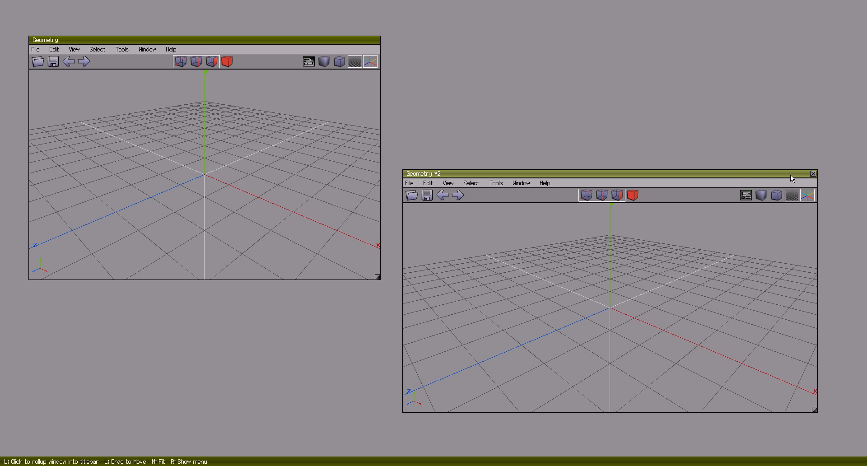
click(813, 174)
Step: Move and enlarge the remaining Geometry window, and fit it to the available space horizontally
drag(261, 40, 480, 43)
drag(597, 280, 630, 319)
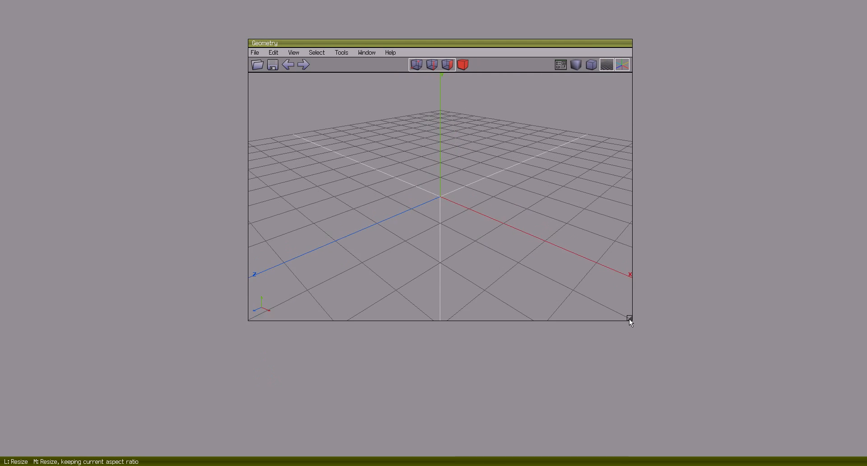
right_click(549, 43)
click(551, 41)
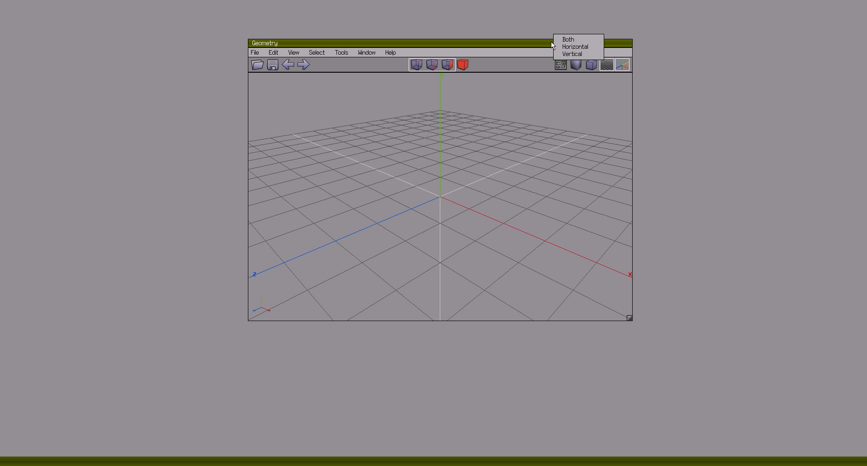
click(581, 46)
Step: Fit the Geometry window to the available space vertically
right_click(582, 45)
click(587, 40)
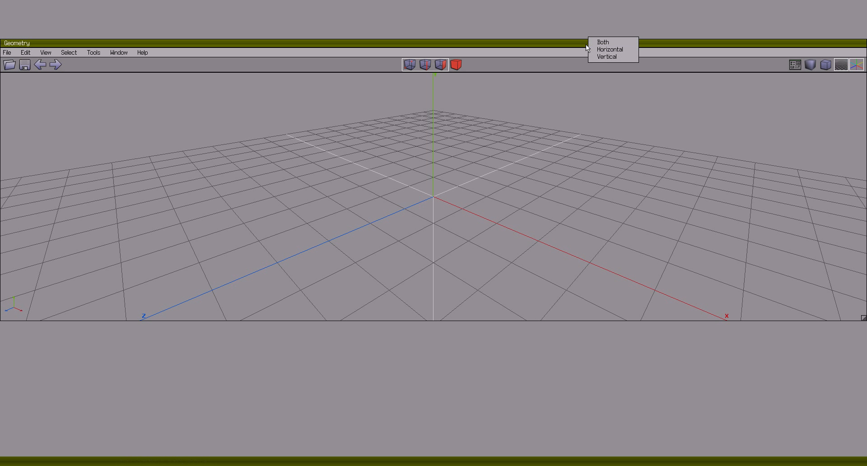
click(607, 58)
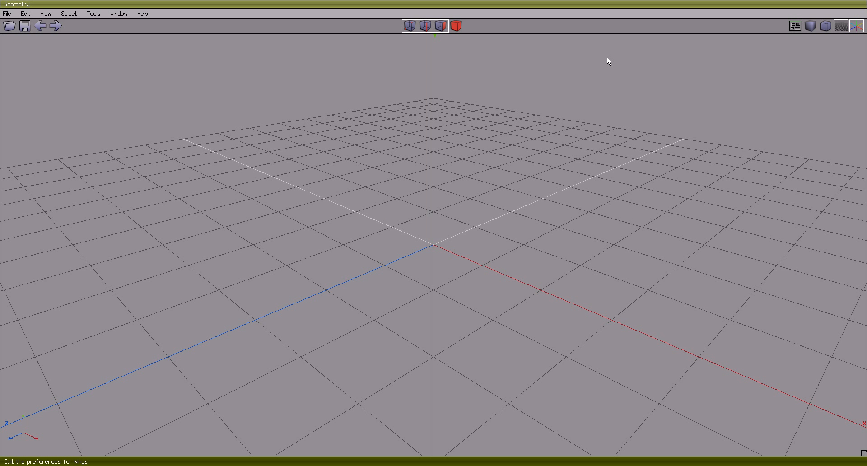
Step: Shrink the Geometry window and expand it to the full workspace with Fit set to Both
drag(864, 454, 318, 272)
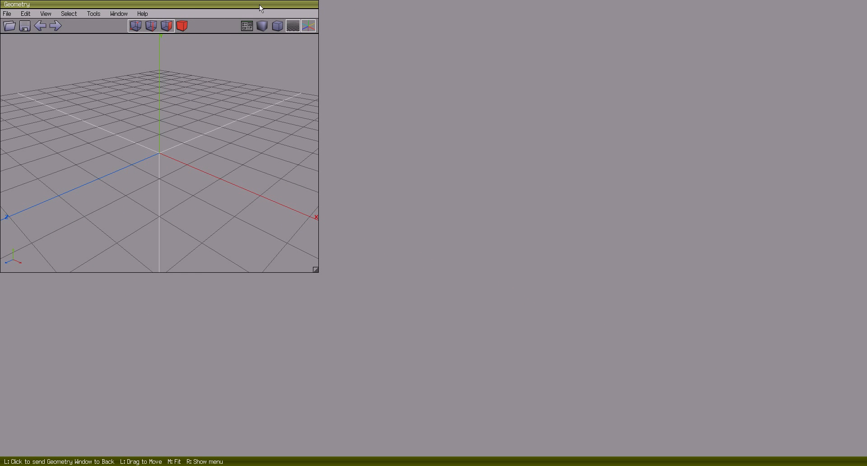
right_click(259, 4)
click(268, 7)
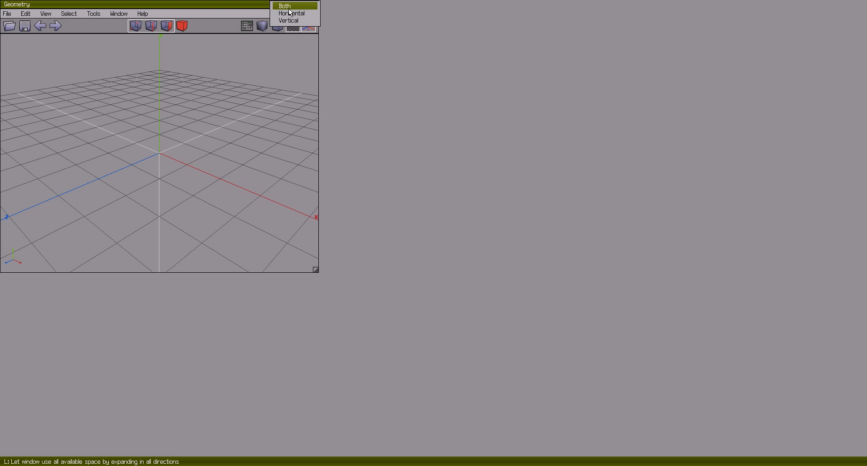
click(289, 8)
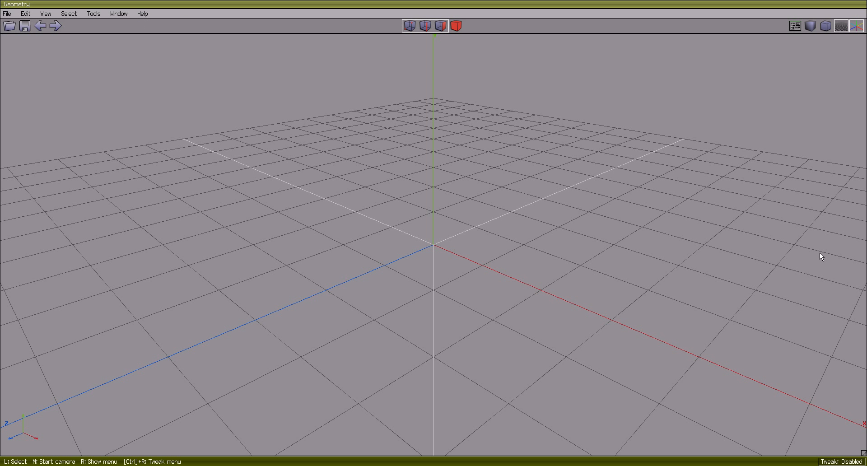
Step: Shrink the Geometry window and move it to the middle of the workspace, and fit it in both directions
drag(864, 454, 325, 218)
drag(288, 6, 564, 103)
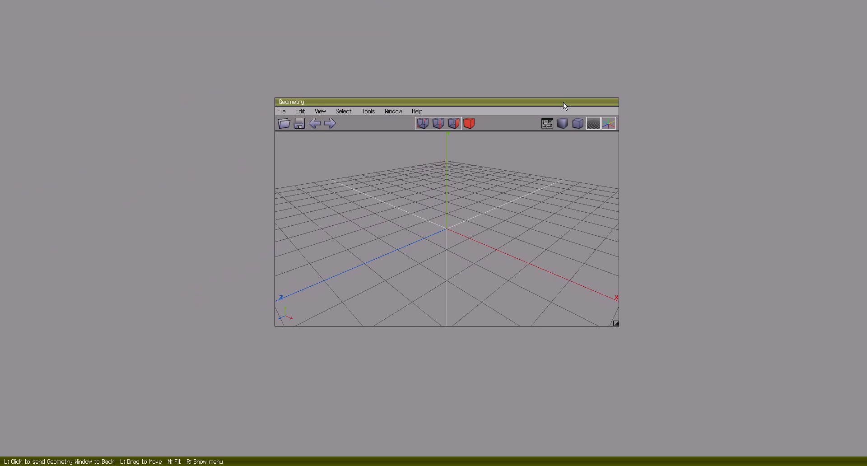
right_click(562, 102)
click(568, 98)
click(587, 96)
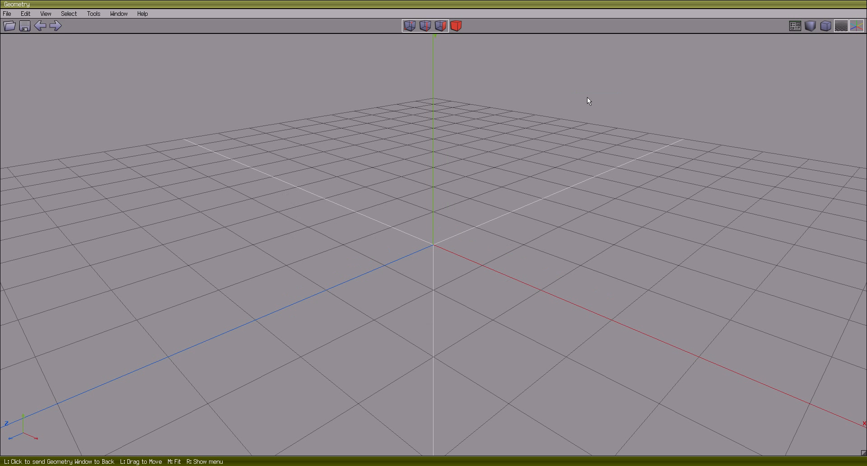
Step: View the Geometry window's width and height settings and cancel the dialog
right_click(584, 4)
click(595, 13)
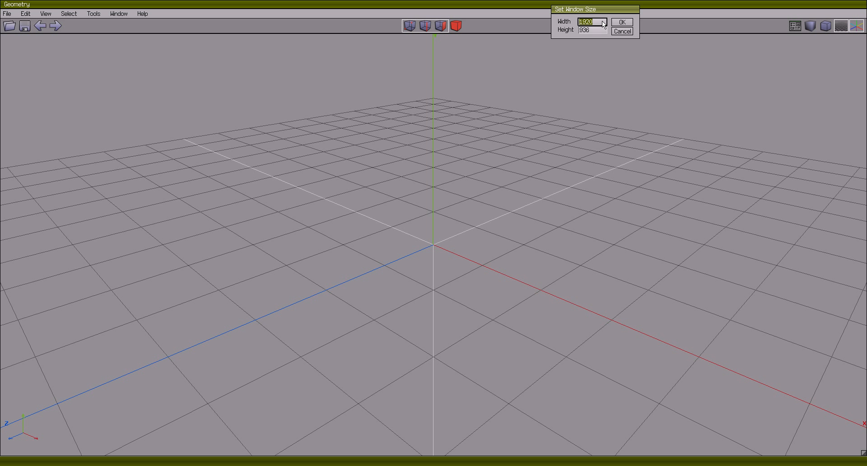
key(Tab)
click(623, 31)
Step: Hide the Geometry window's toolbar and show it again
right_click(626, 8)
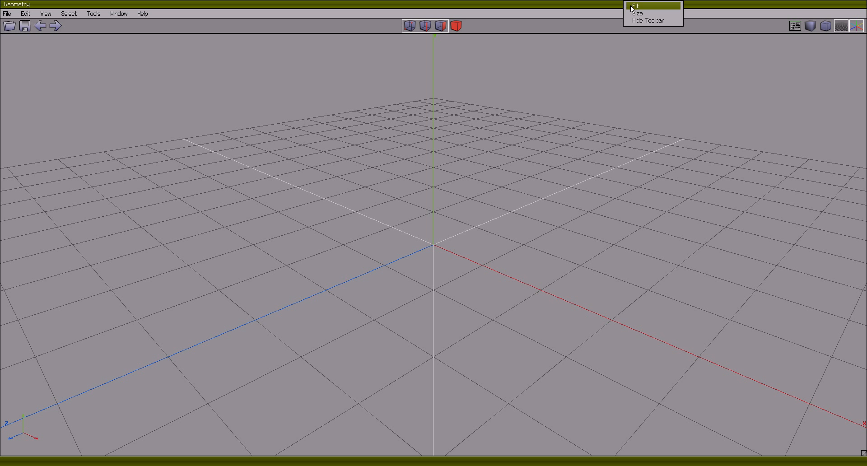
click(641, 20)
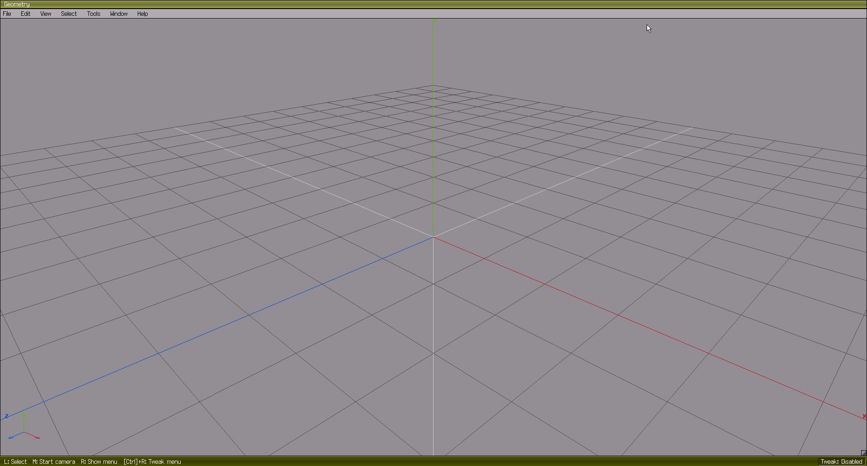
right_click(668, 7)
click(687, 20)
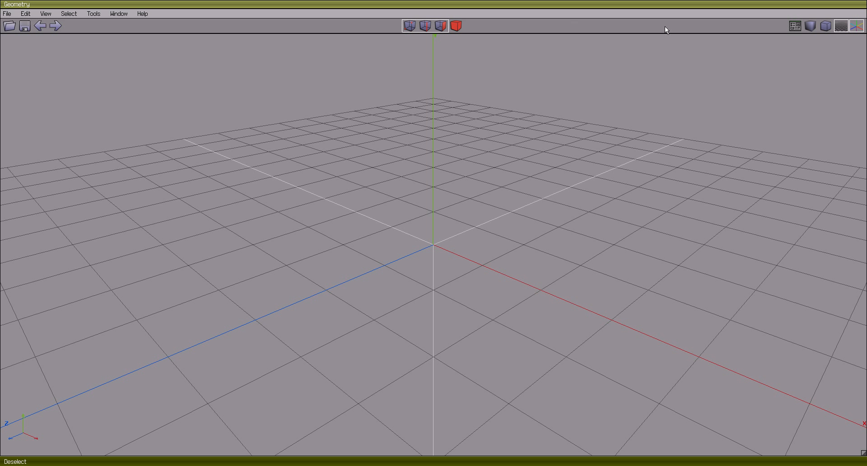
click(7, 14)
mouse_move(57, 16)
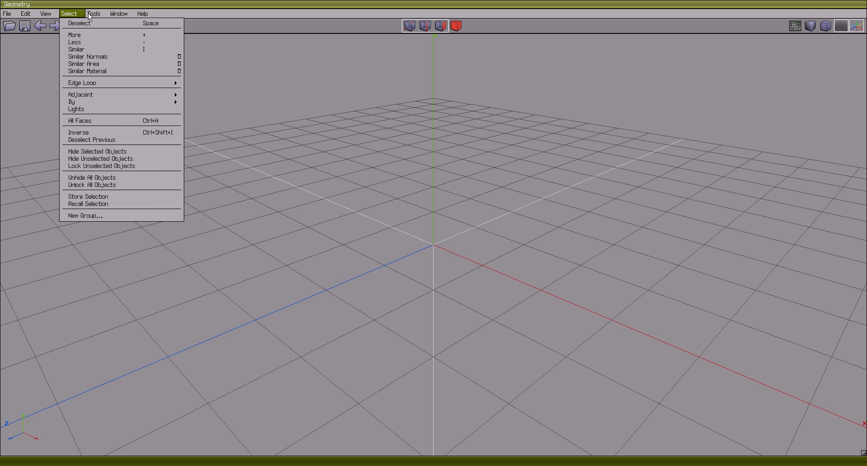
mouse_move(143, 13)
click(172, 6)
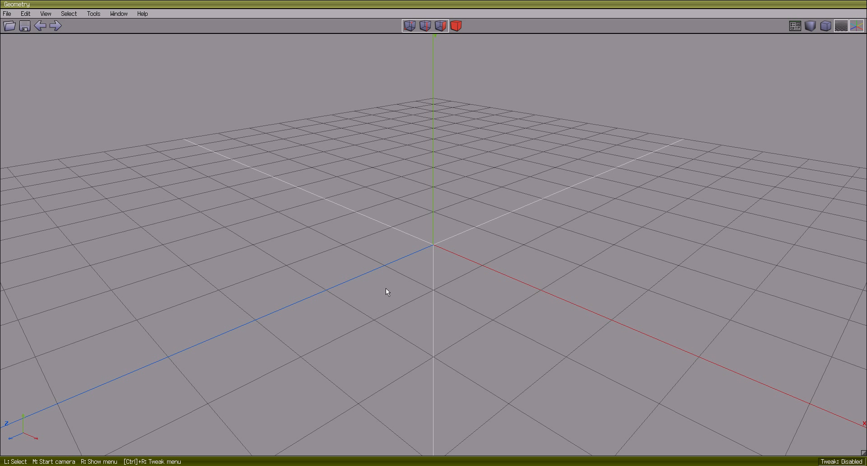
Step: Toggle the display of the axes off and on repeatedly
click(860, 28)
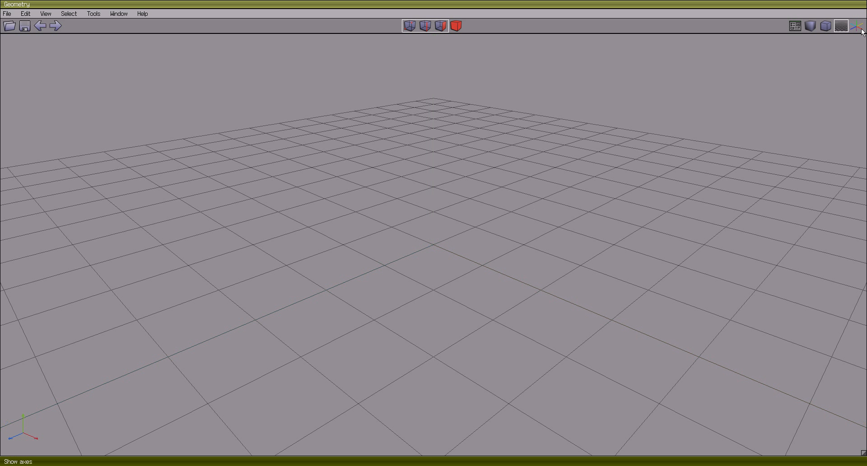
click(862, 29)
click(862, 29)
click(861, 29)
click(862, 29)
click(861, 29)
Step: Toggle the display of the ground plane off and on repeatedly
click(842, 27)
click(842, 28)
click(842, 27)
click(842, 27)
click(842, 27)
click(842, 27)
click(842, 27)
click(842, 27)
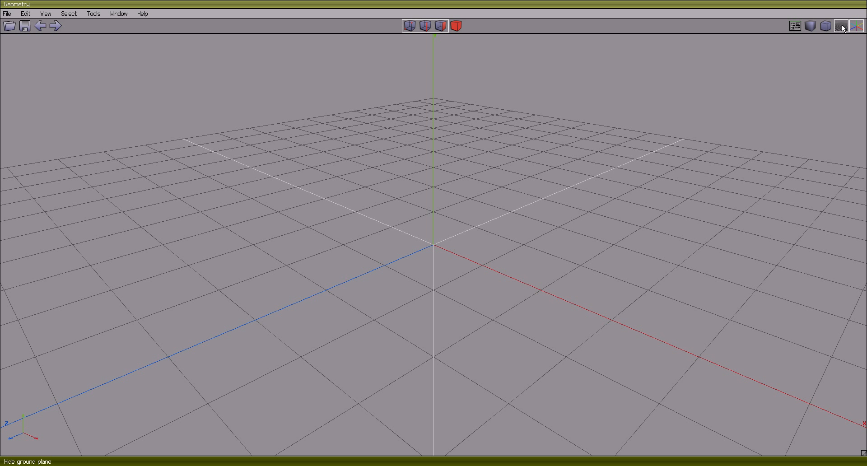
Step: View the General settings in the preferences and cancel the dialog
click(795, 26)
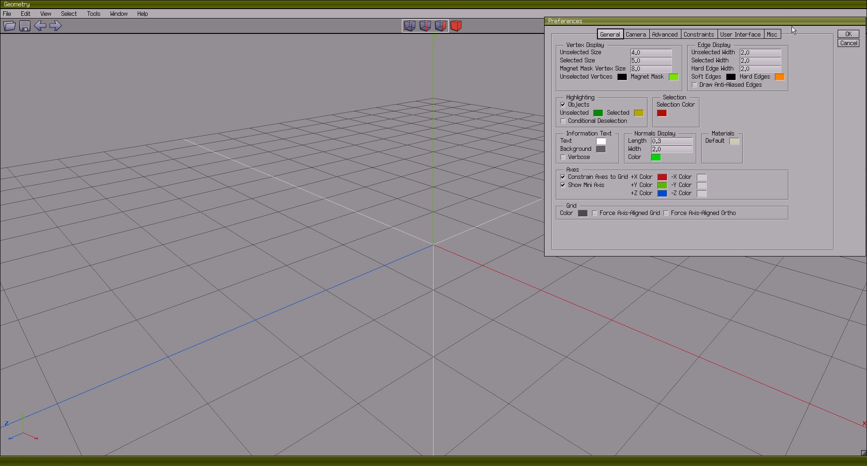
drag(804, 23, 692, 55)
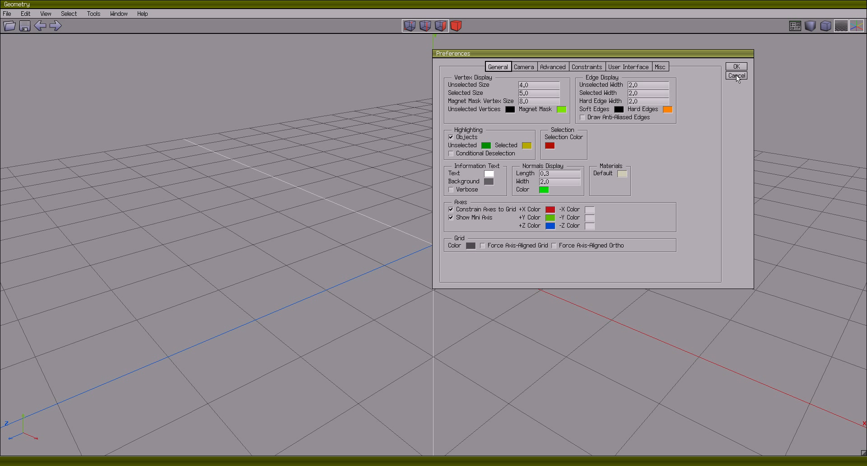
click(737, 76)
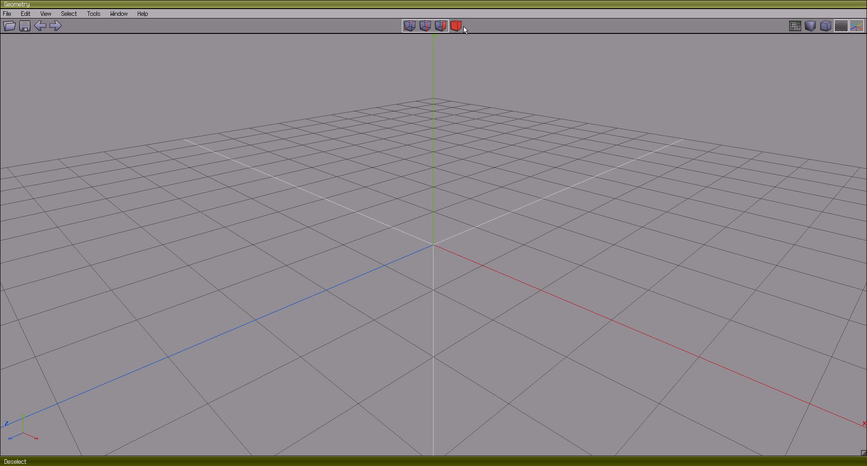
Step: Activate the vertex, edge, face and body selection modes in turn, and return to no specific mode with Deselect
click(410, 26)
key(space)
click(414, 26)
click(427, 26)
click(441, 26)
click(457, 26)
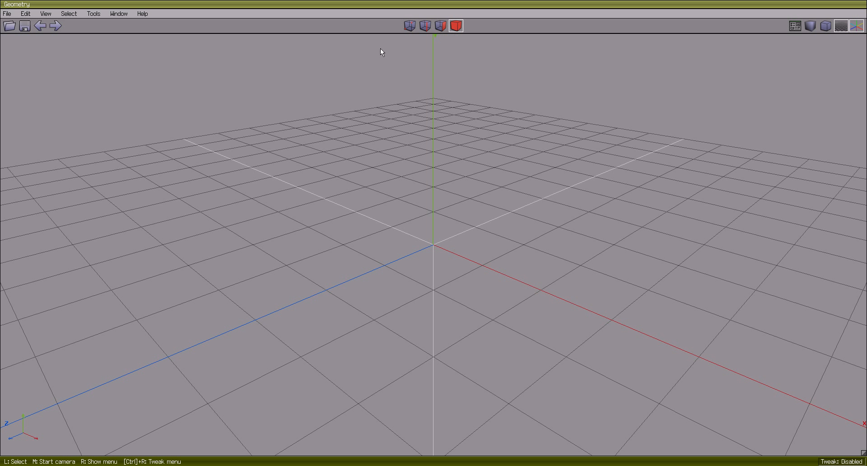
click(71, 14)
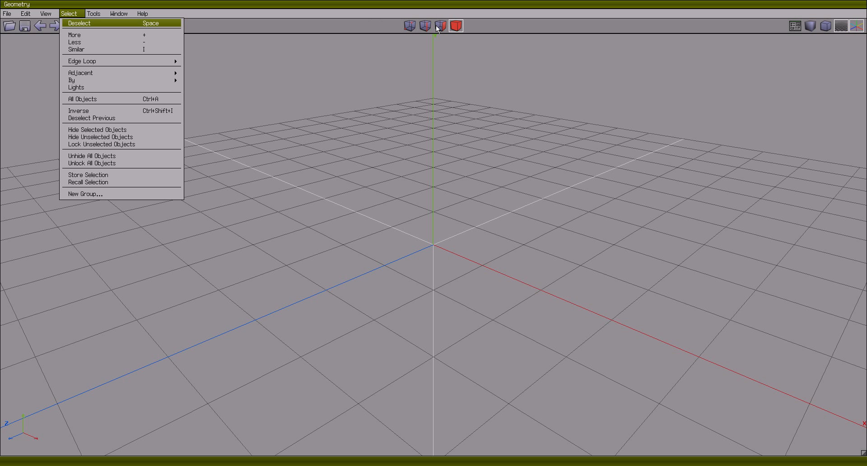
click(161, 23)
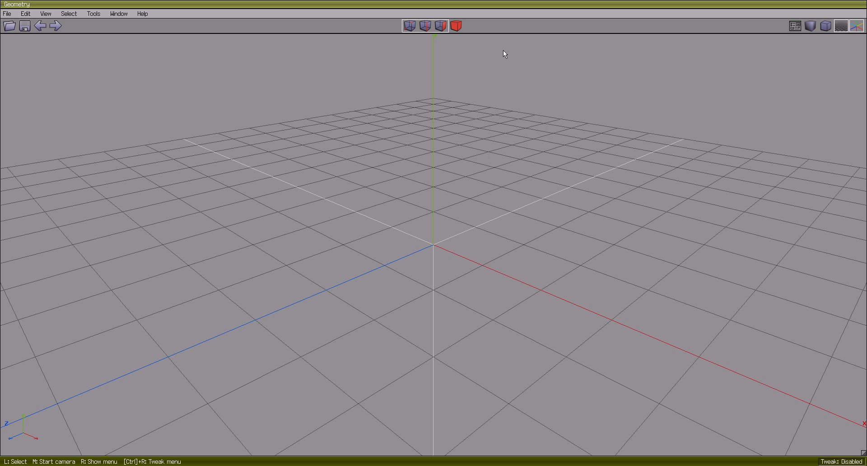
Step: Create a default cube primitive in the empty scene
right_click(542, 117)
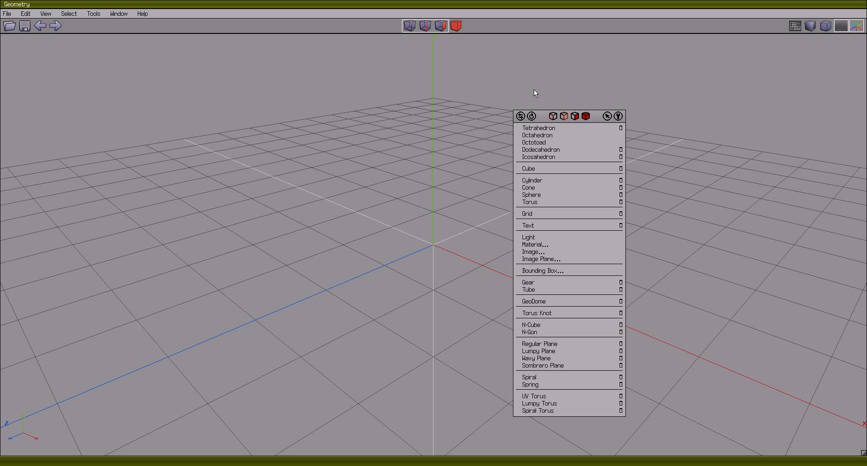
click(509, 68)
right_click(576, 101)
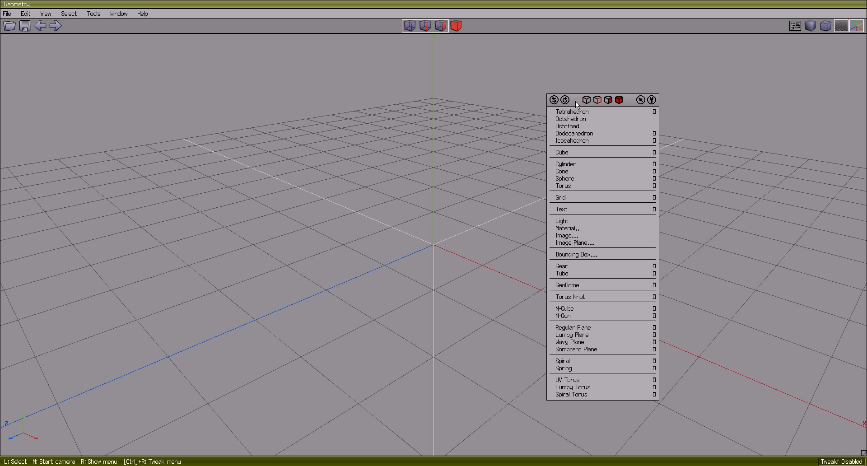
click(583, 153)
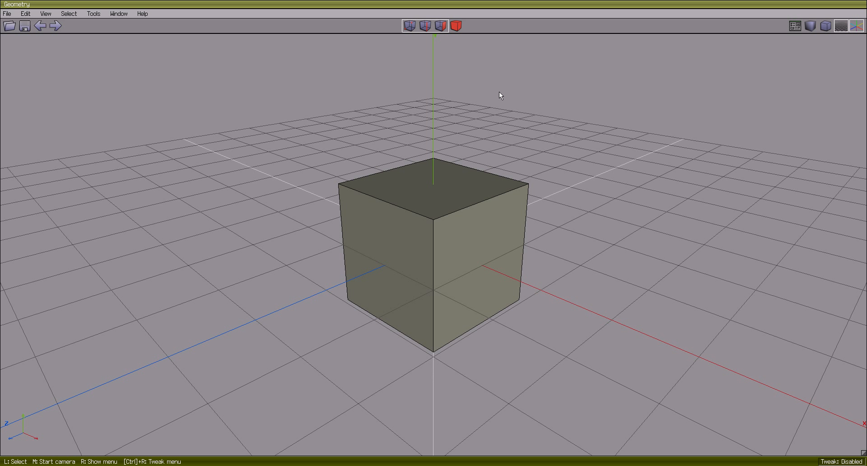
Step: Select the four top vertices of the cube in vertex mode and clear the selection
click(411, 26)
click(435, 156)
click(521, 183)
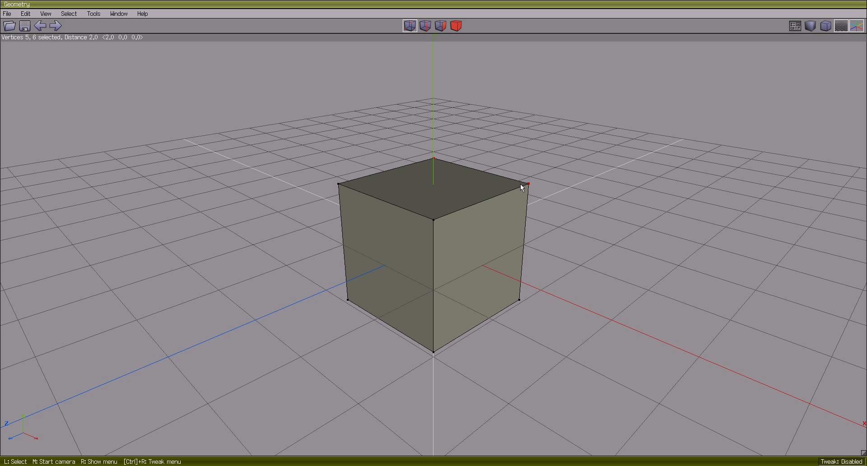
click(425, 228)
click(342, 190)
click(69, 13)
click(79, 22)
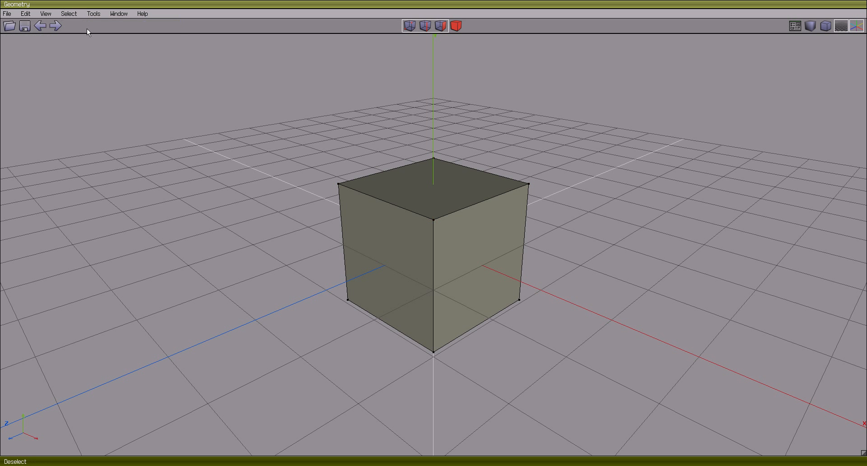
Step: Select the four edges around the cube's top face in edge mode and clear the selection
click(424, 25)
click(468, 200)
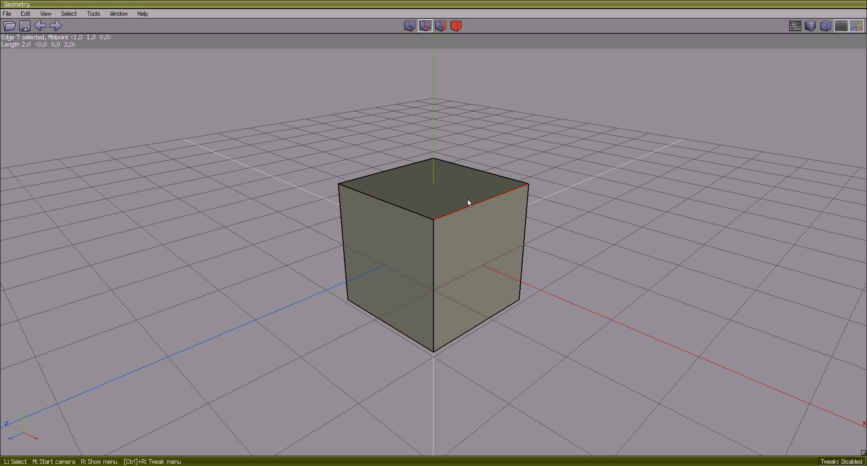
click(486, 174)
click(398, 184)
click(397, 186)
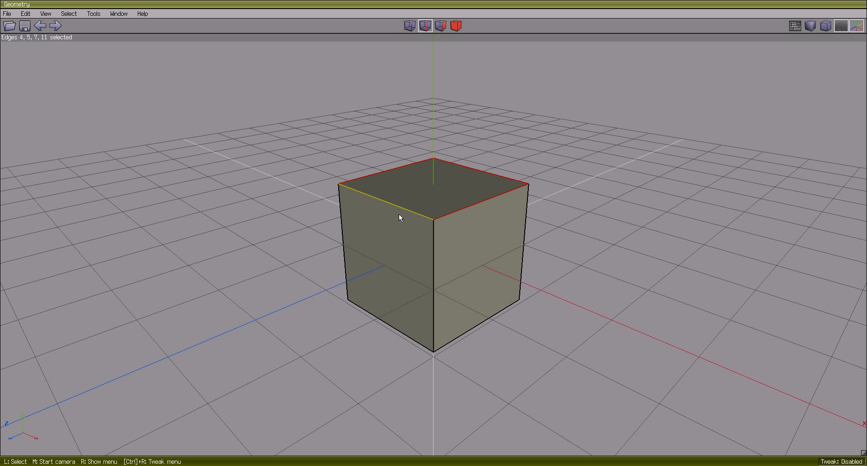
click(68, 14)
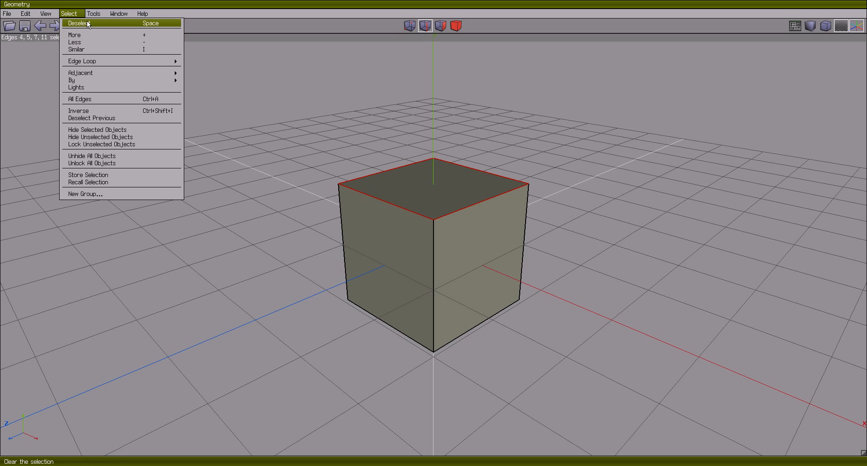
click(86, 21)
Step: Select and deselect the cube's top and side faces in face mode, ending with no selection
click(440, 25)
click(431, 187)
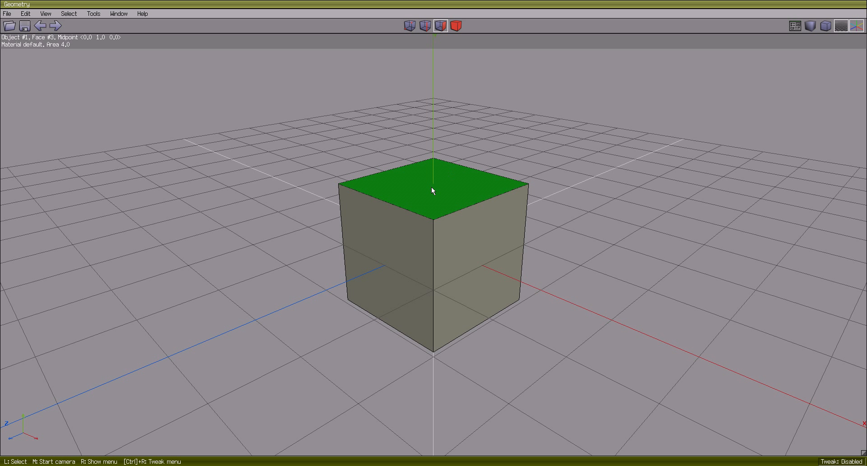
click(394, 238)
click(514, 266)
click(478, 226)
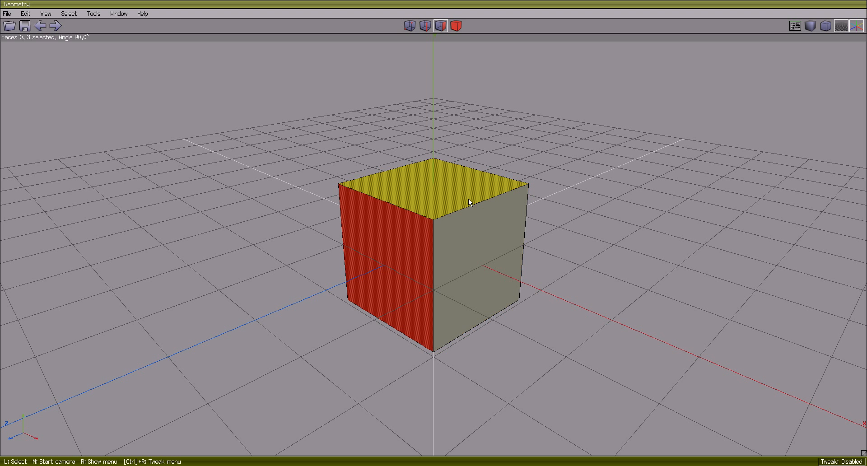
click(457, 198)
click(68, 13)
click(87, 22)
click(66, 15)
click(81, 23)
Step: Select the whole cube in body mode and clear the selection
click(456, 26)
click(482, 180)
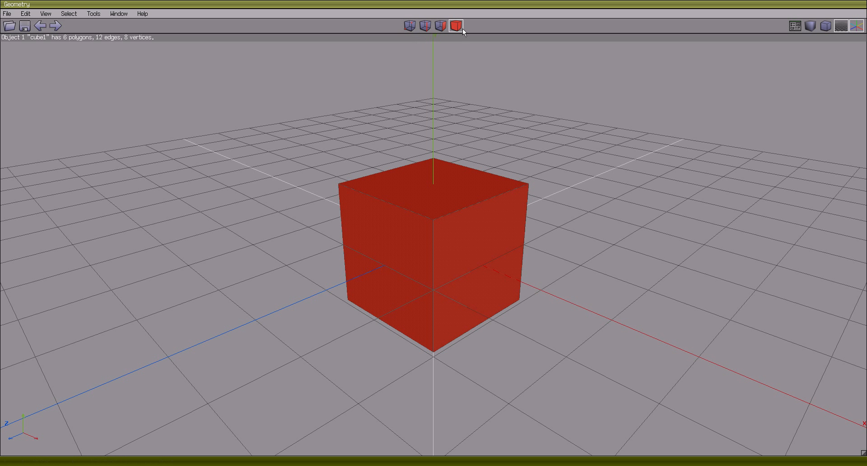
click(544, 125)
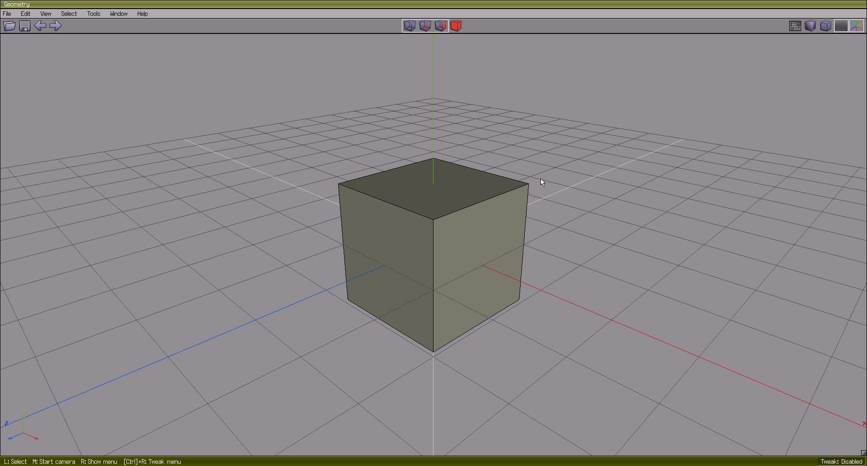
Step: Examine the commands available for two selected top vertices of the cube, and clear the selection
click(529, 183)
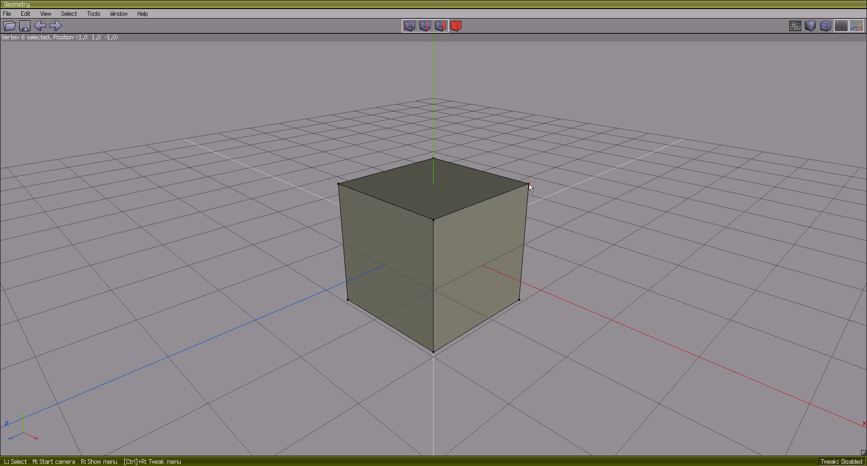
click(443, 220)
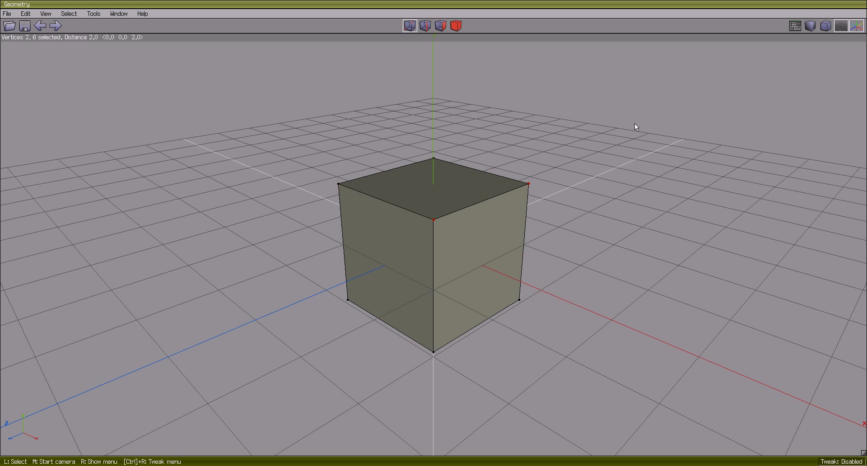
right_click(645, 99)
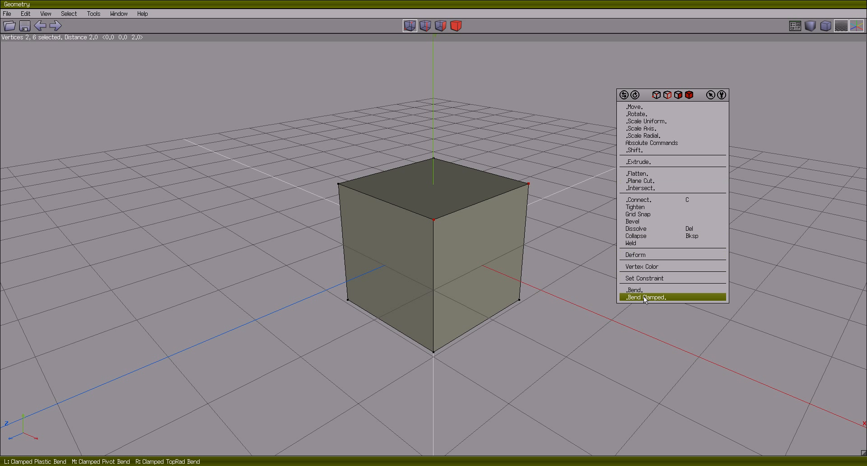
click(525, 119)
key(space)
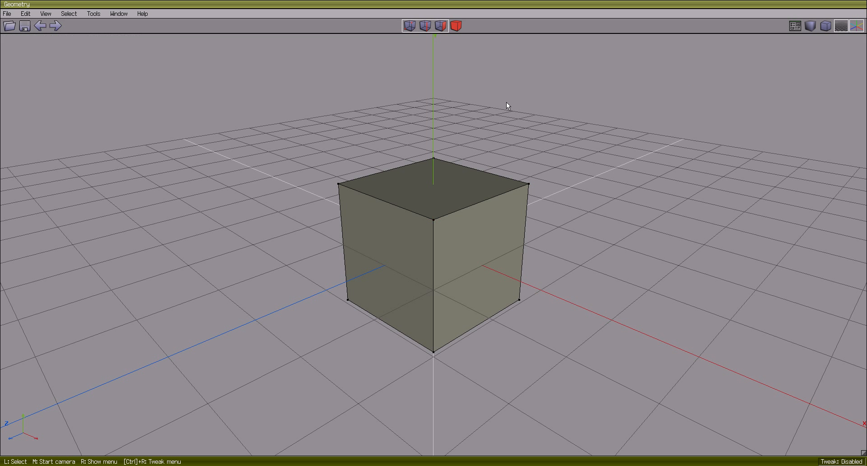
Step: Examine the commands available for two adjacent selected edges of the cube's top face, and clear the selection
click(426, 25)
click(508, 178)
click(505, 194)
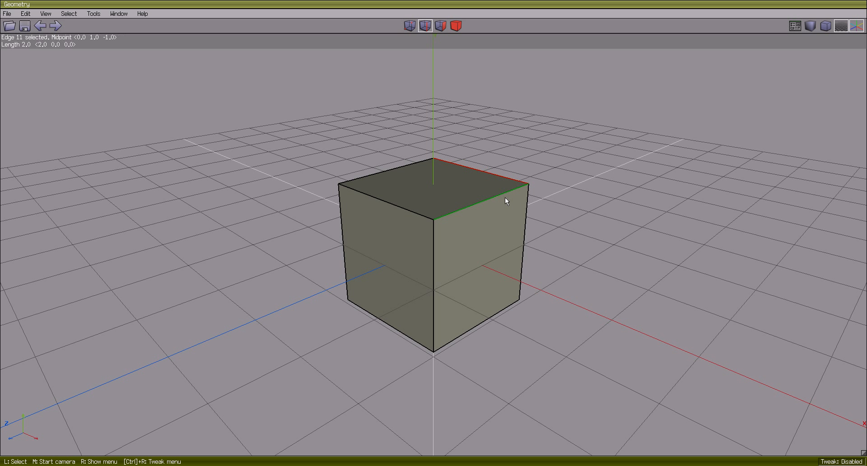
right_click(651, 110)
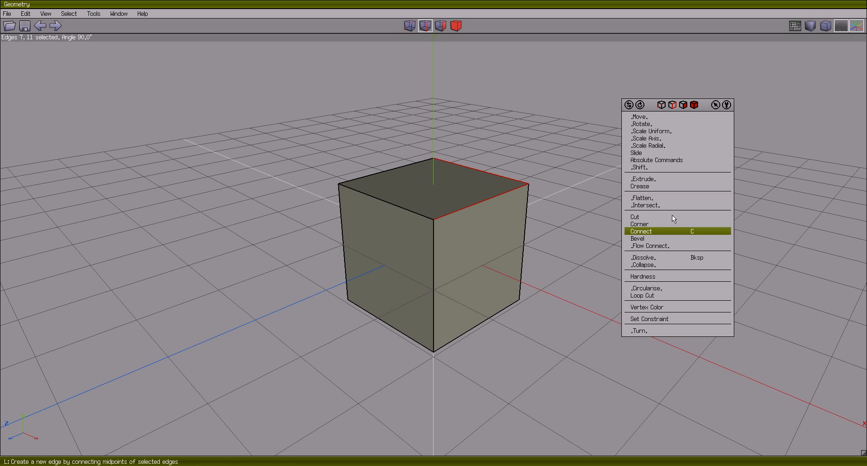
click(534, 99)
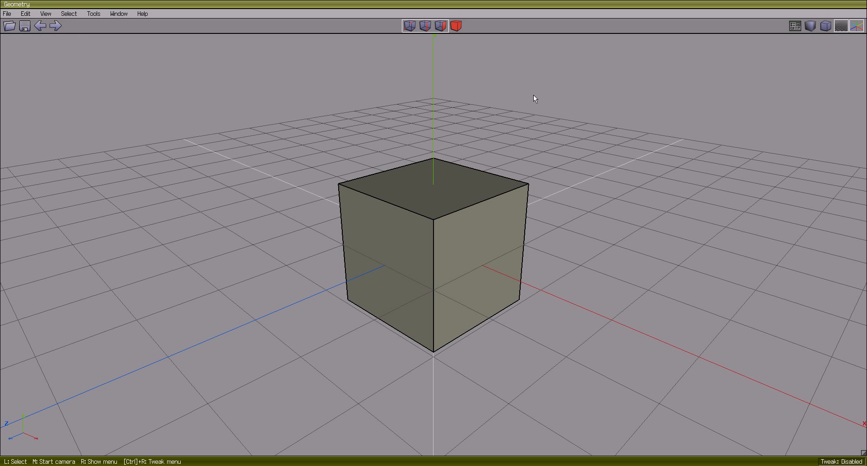
Step: Try an Inset with a bump on the cube's top face, cancel it and clear the selection
click(443, 27)
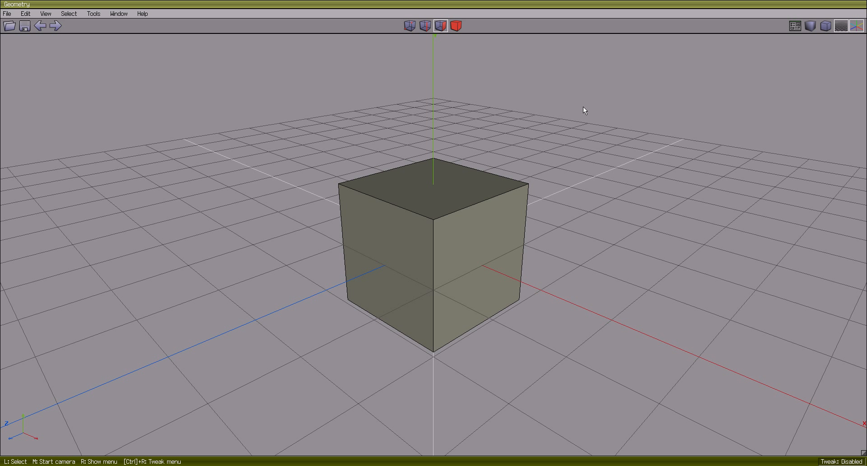
click(490, 175)
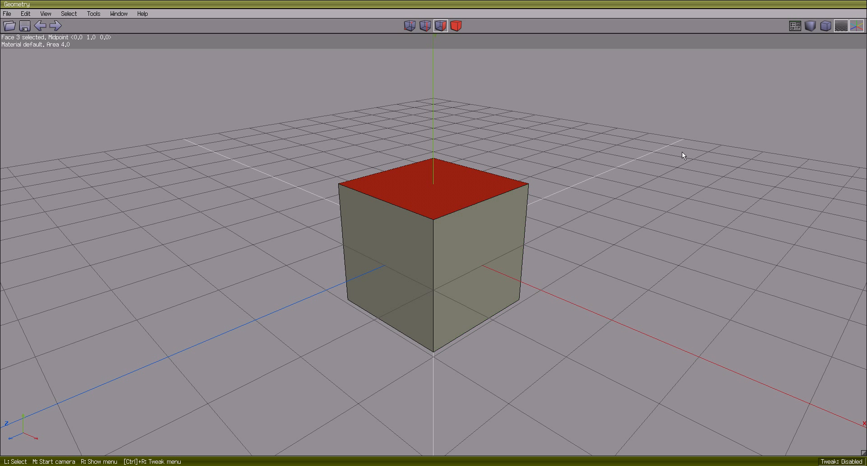
right_click(706, 105)
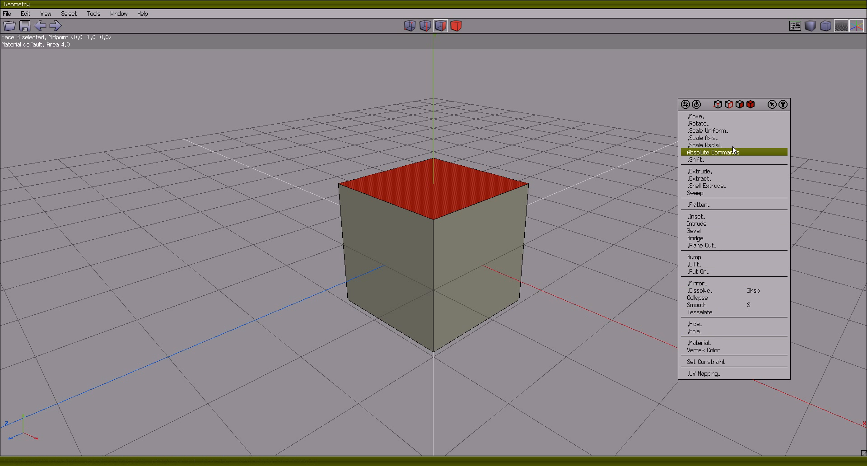
click(736, 217)
drag(736, 218, 736, 158)
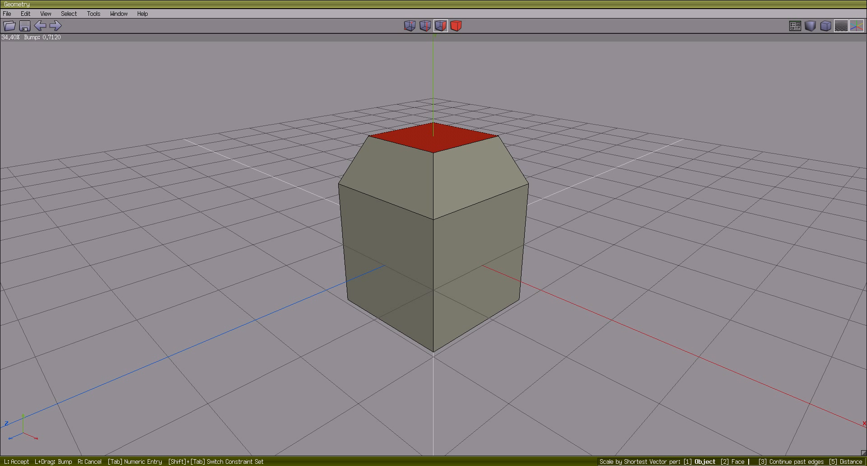
right_click(737, 219)
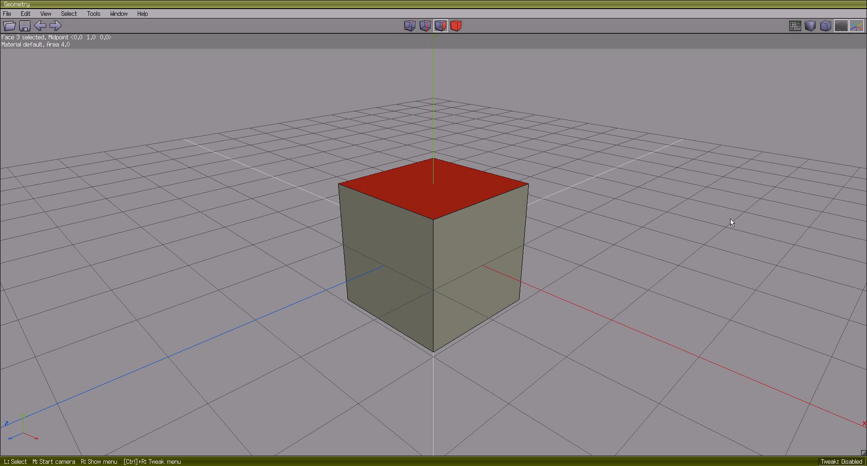
click(730, 219)
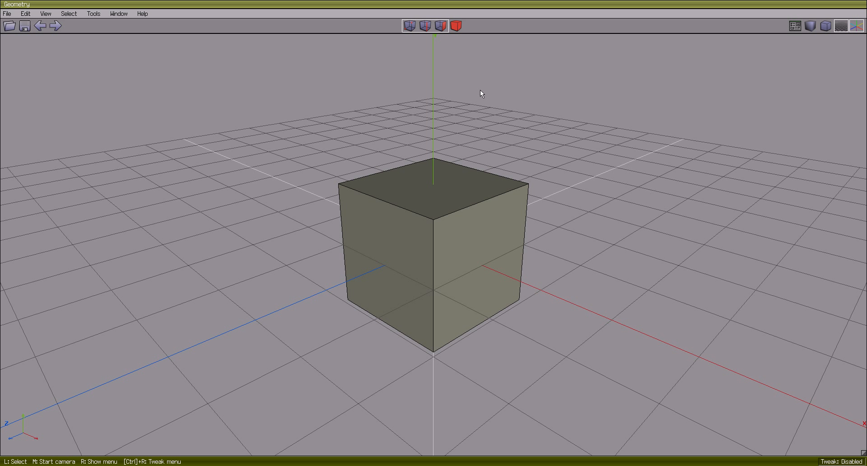
Step: Select the front, back and right-hand vertices of the cube's top face in vertex mode
click(411, 29)
drag(410, 98, 572, 246)
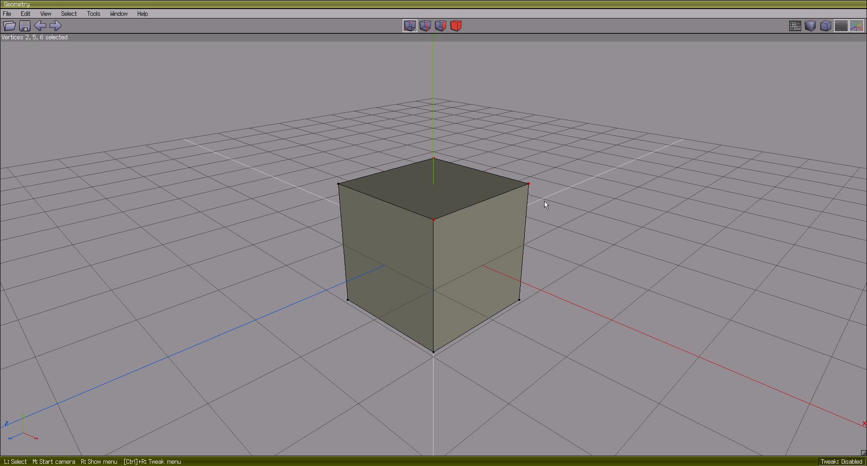
Step: Open the General preferences in two different ways, cancelling the dialog each time
click(795, 27)
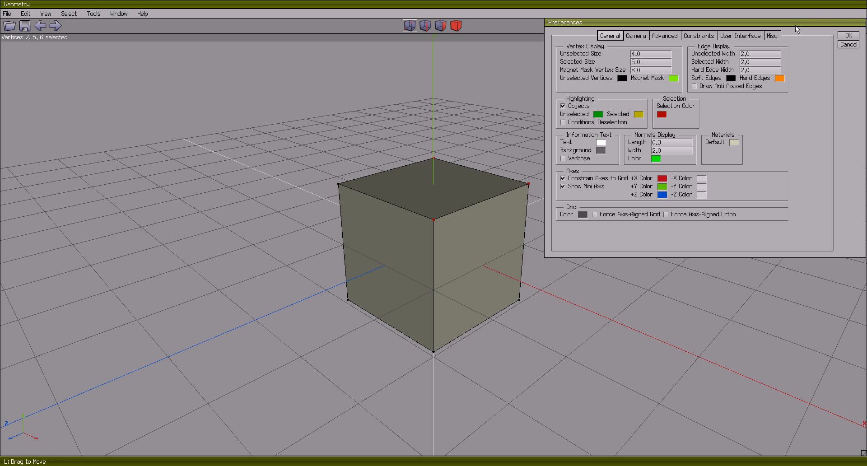
drag(796, 28, 741, 33)
click(797, 51)
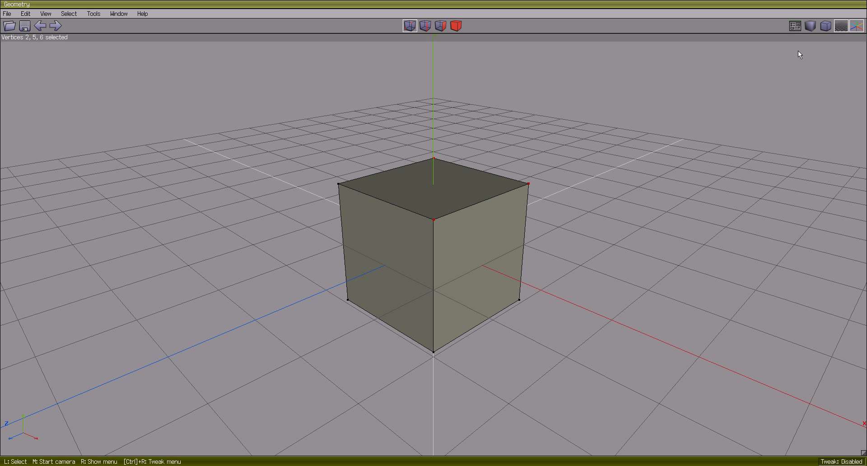
click(25, 13)
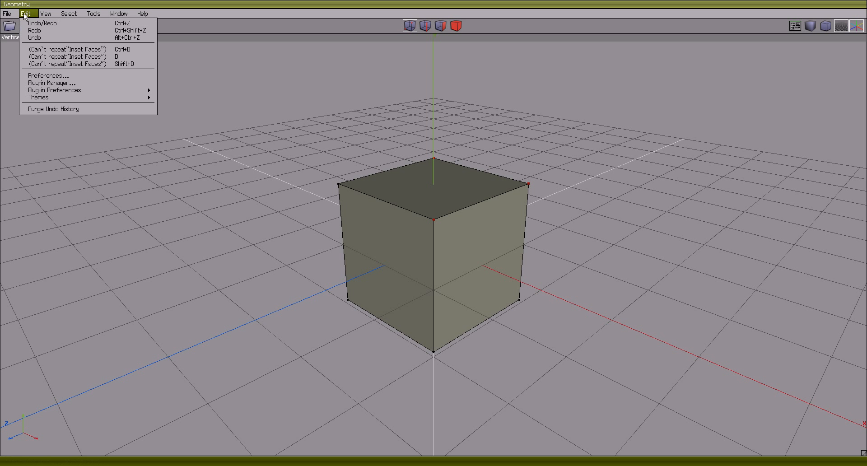
click(45, 76)
drag(101, 71, 539, 40)
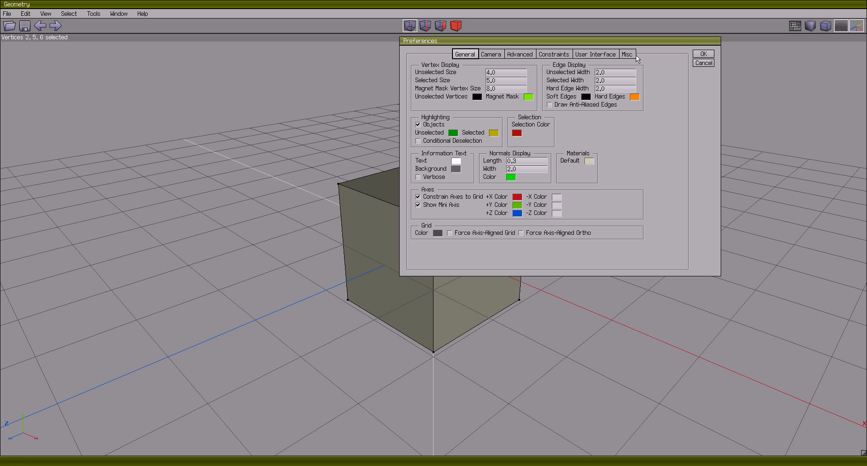
click(704, 63)
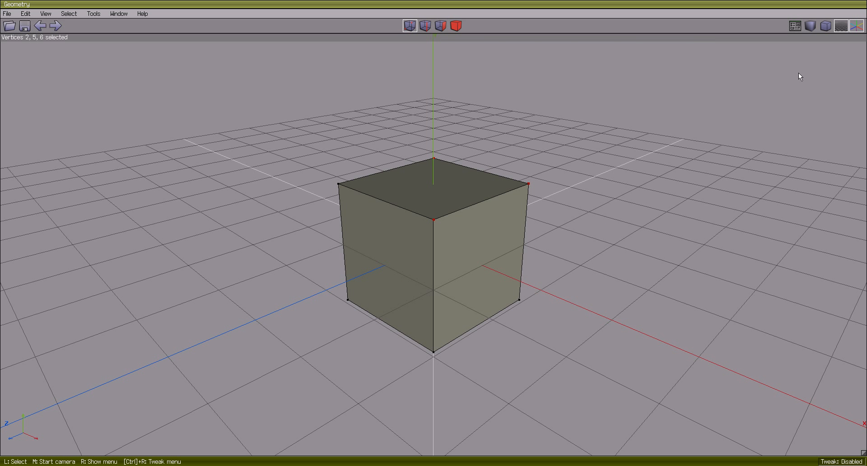
Step: Set the selected vertex size to 12.0 in the General preferences and apply it
click(795, 26)
drag(795, 26, 771, 42)
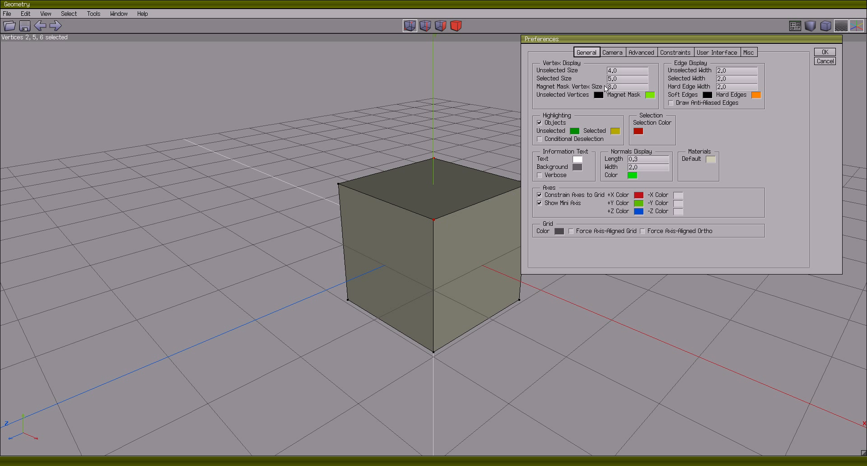
click(621, 79)
click(827, 52)
Step: Select cube vertices individually and by area to check the new selected vertex size, clearing each selection
click(529, 185)
click(440, 162)
click(433, 218)
drag(577, 145, 398, 382)
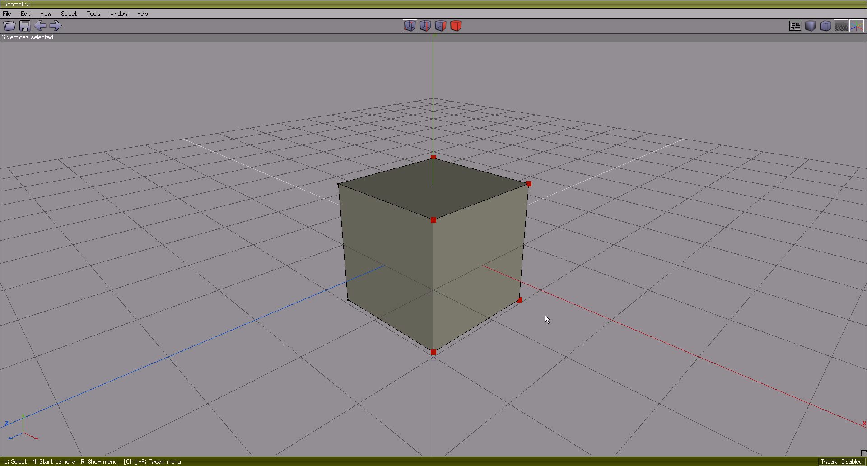
key(space)
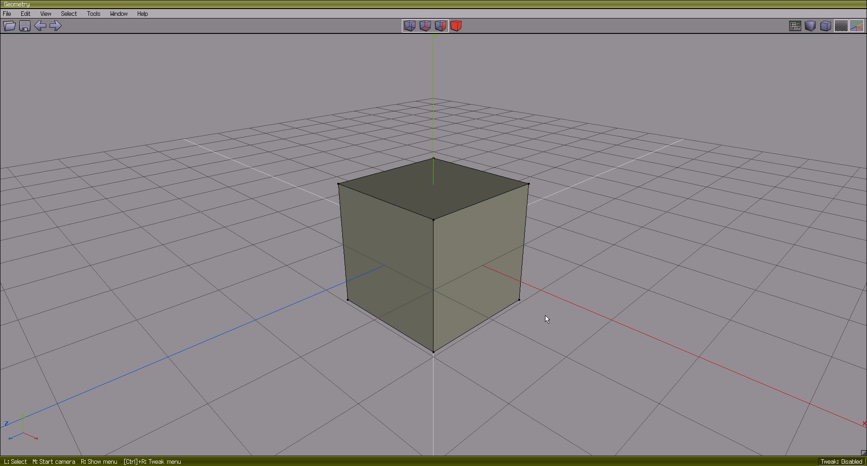
click(519, 300)
click(433, 352)
key(space)
Step: Select the top and far vertical edges of the cube's right-hand face in edge mode
key(2)
click(526, 237)
click(492, 199)
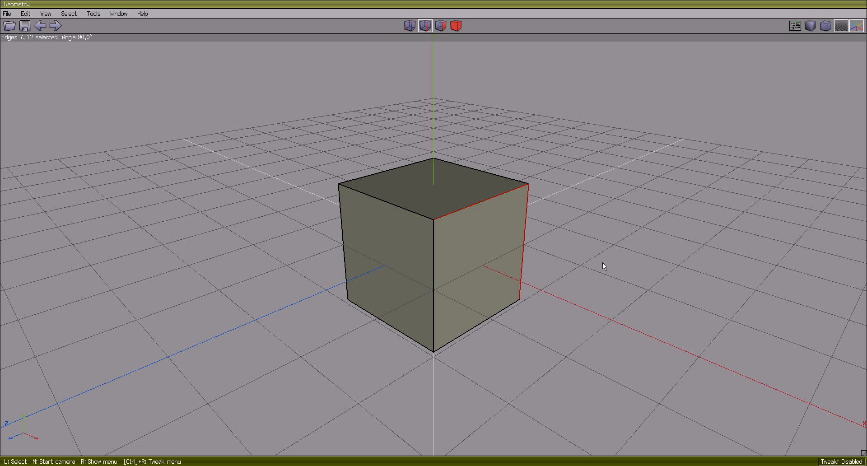
Step: Set the selected edge width to 6 in the General preferences and apply it
click(794, 27)
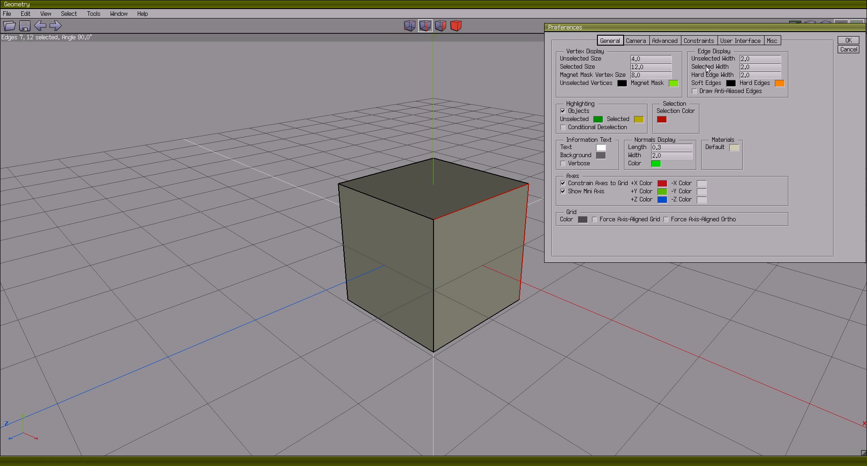
click(759, 66)
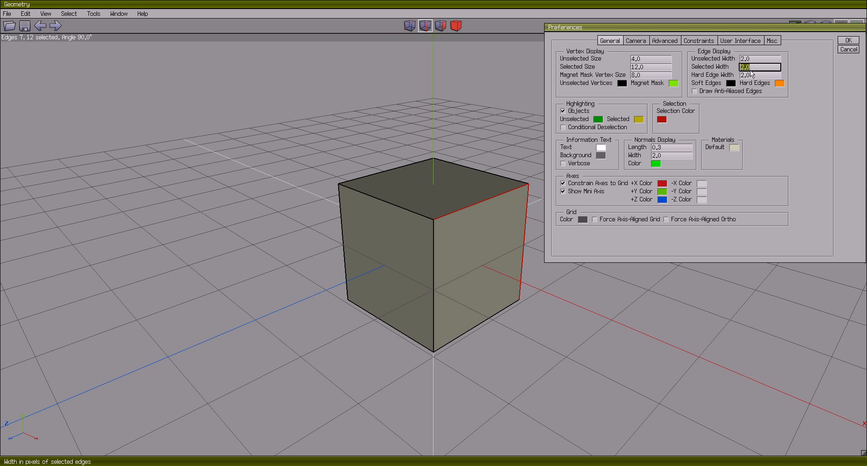
text(6)
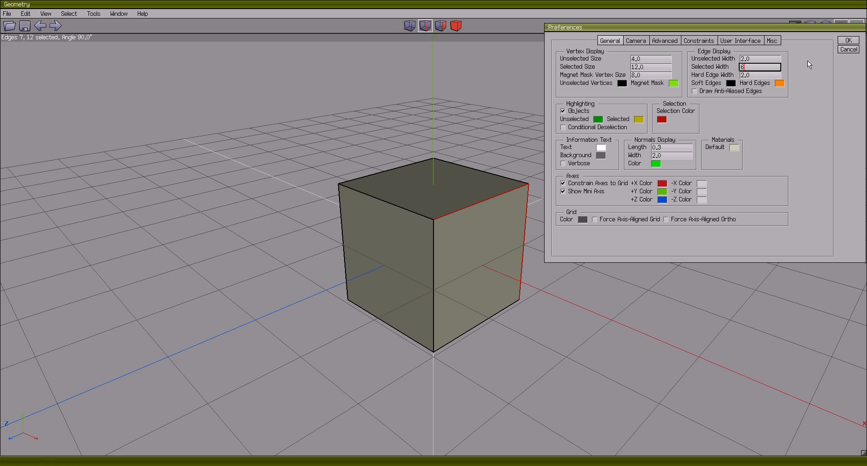
click(848, 40)
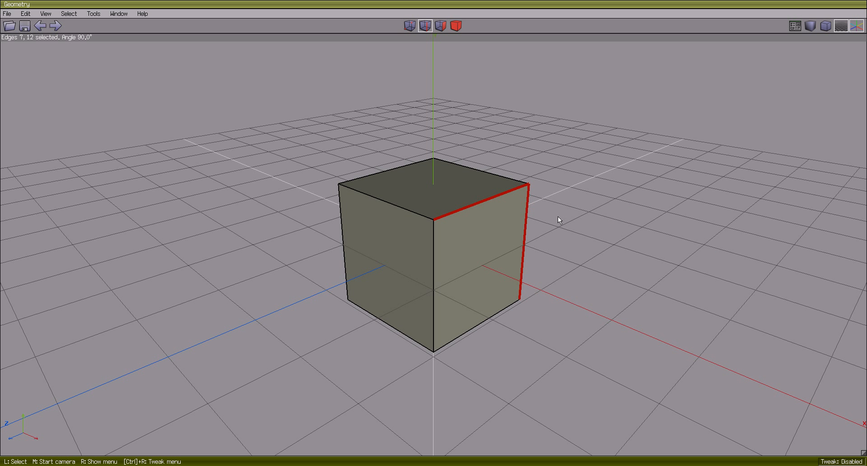
Step: Add the other three edges of the cube's top face to the selection to check the new width, and clear the selection
click(479, 181)
click(412, 175)
click(364, 193)
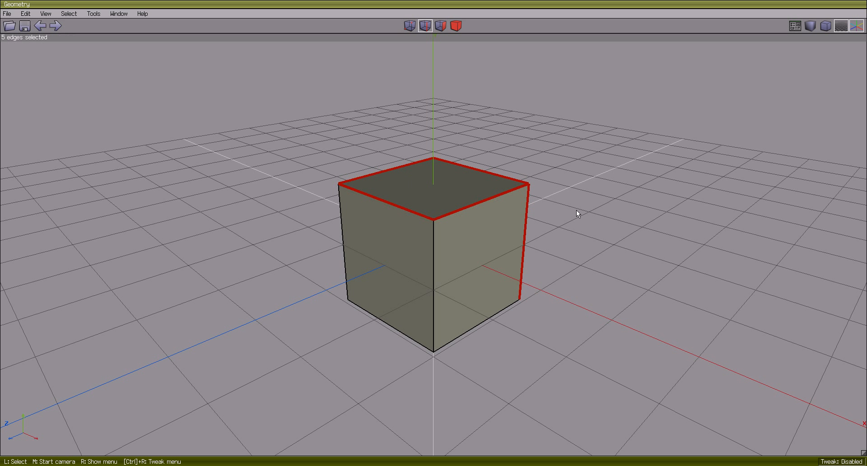
click(662, 212)
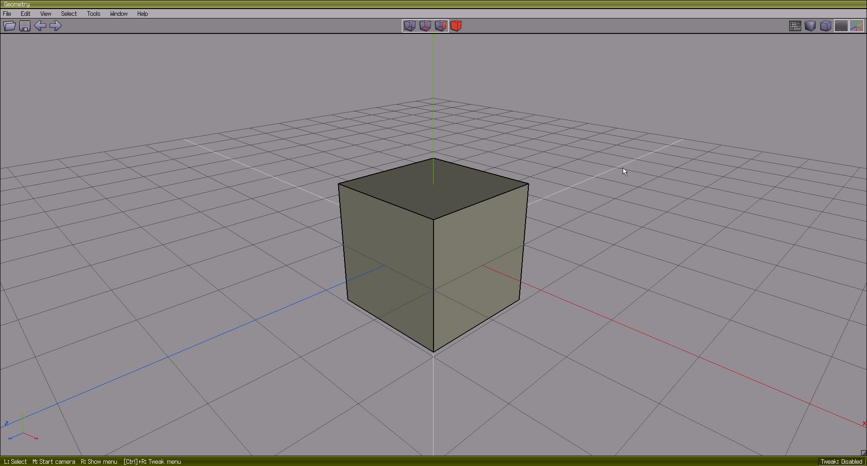
Step: Area-select the cube's four top vertices in vertex mode, and try an area selection around its upper far corner in edge mode
click(409, 26)
drag(271, 90, 577, 238)
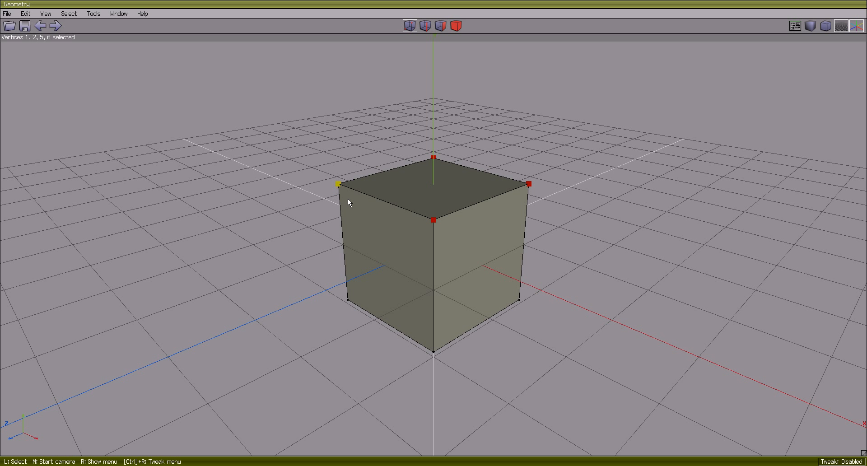
click(425, 26)
drag(557, 134, 497, 239)
Step: Area-select cube faces around the upper near-left corner in face mode, and select the whole cube in body mode before clearing the selection
click(440, 25)
drag(330, 158, 406, 237)
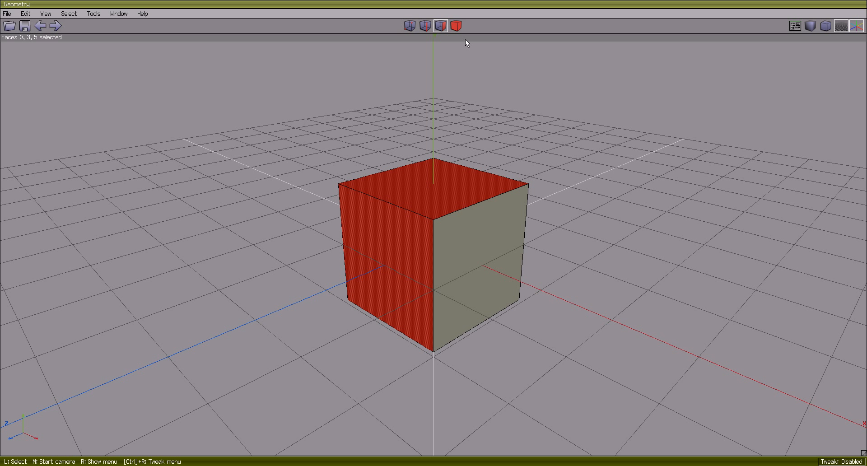
click(456, 29)
click(444, 203)
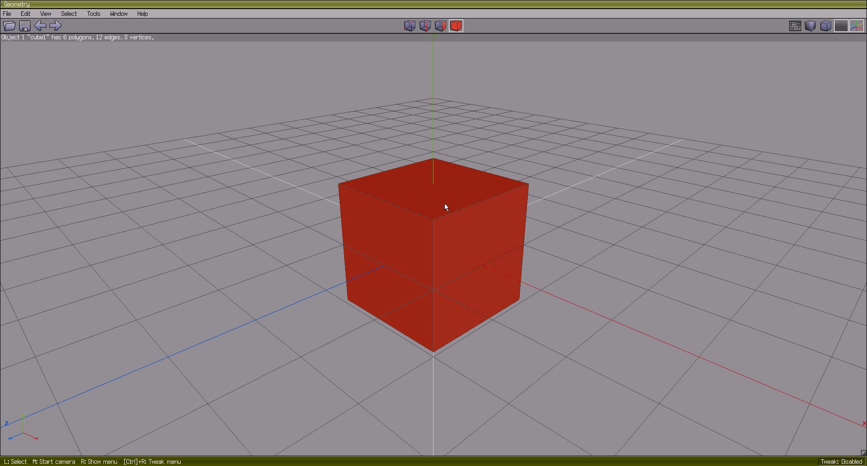
click(761, 152)
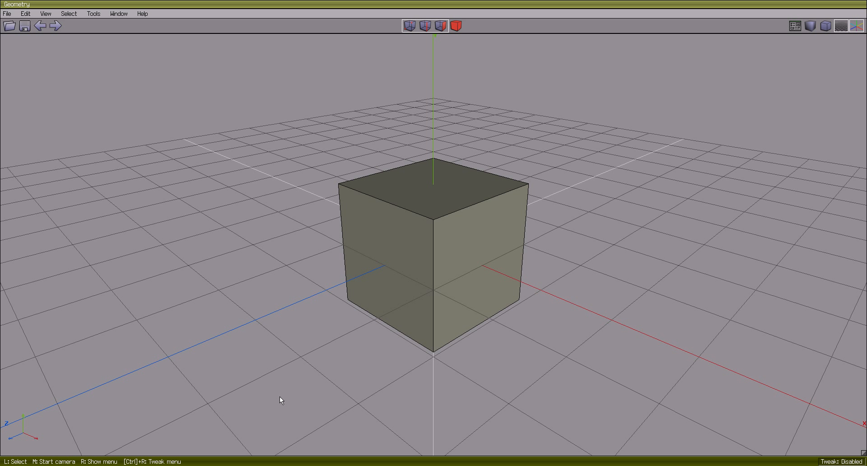
Step: Select the cube's top face and convert the selection to its vertices to check the selection information, clearing it when done
click(440, 25)
click(437, 186)
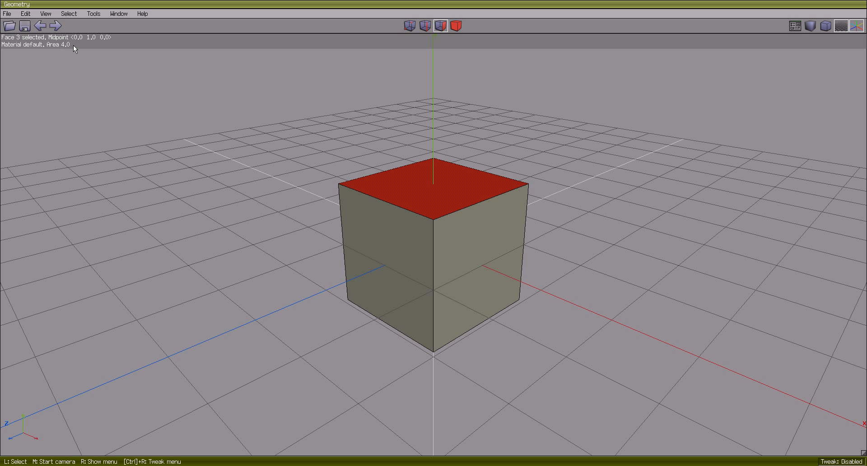
click(410, 26)
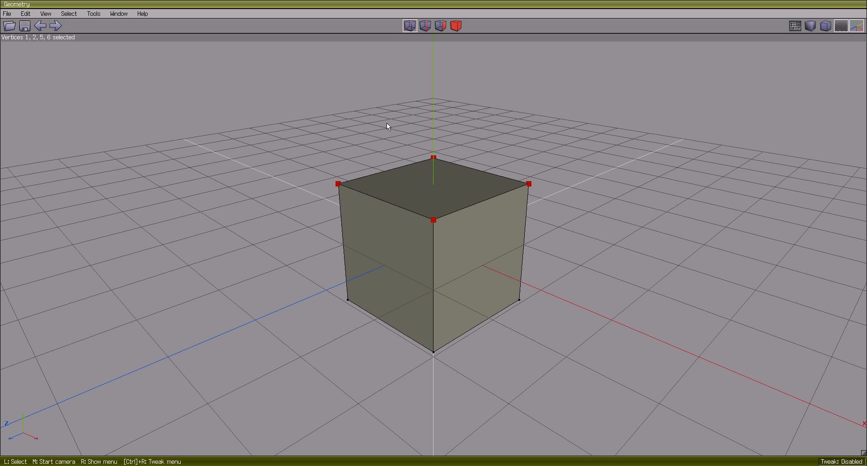
click(448, 101)
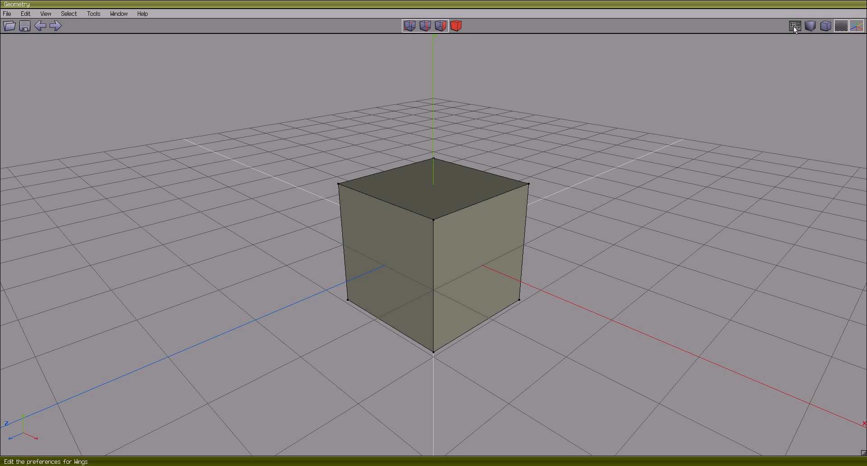
Step: Open the Camera preferences and move the dialog closer to the cube
click(25, 14)
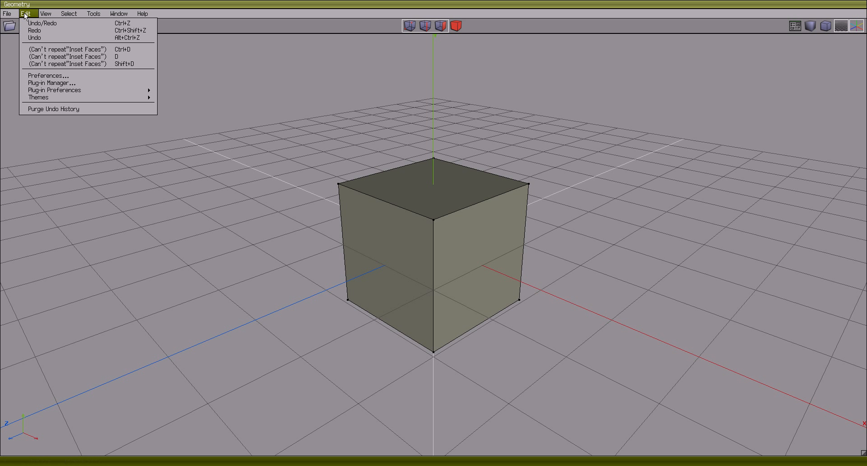
click(43, 75)
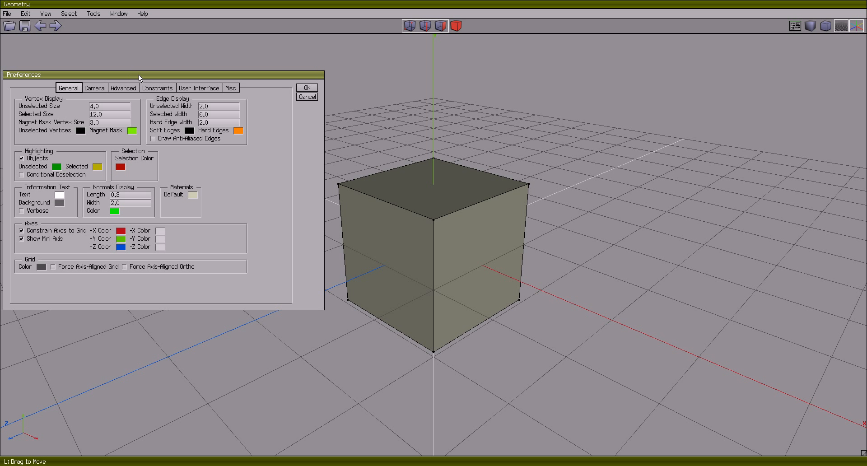
drag(139, 75, 219, 58)
click(174, 72)
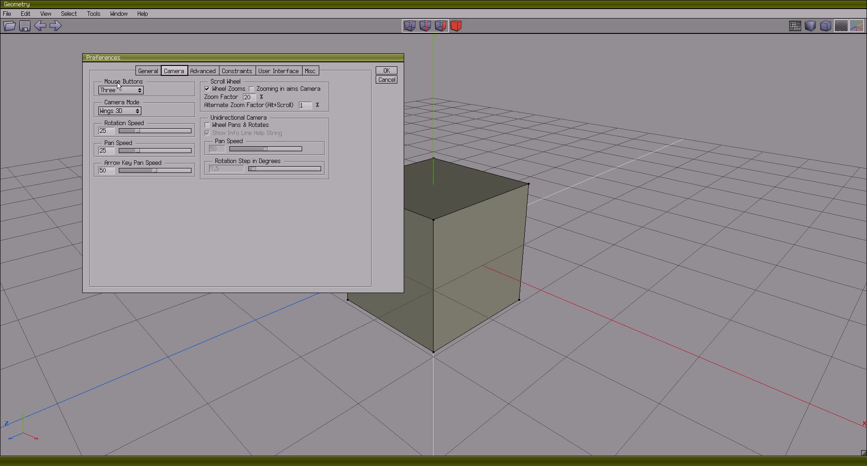
Step: Set the camera mode to 3ds max, leaving the mouse buttons at Three, and apply the preferences
click(139, 89)
click(138, 90)
click(137, 90)
click(137, 111)
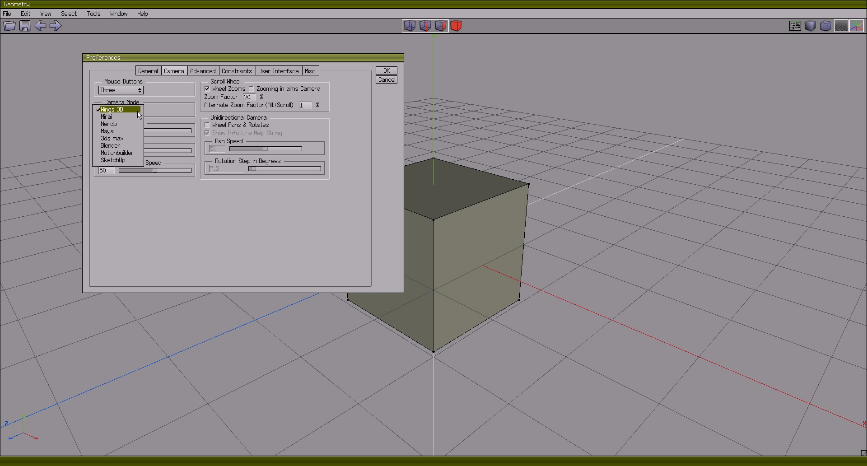
click(127, 141)
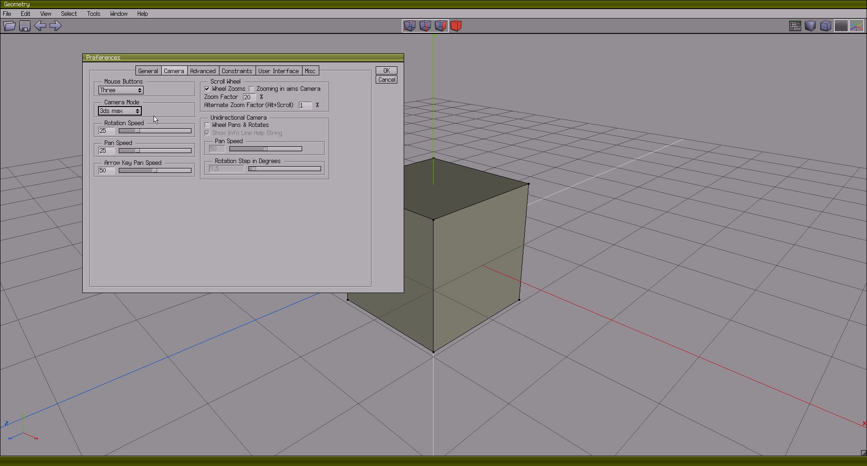
click(381, 71)
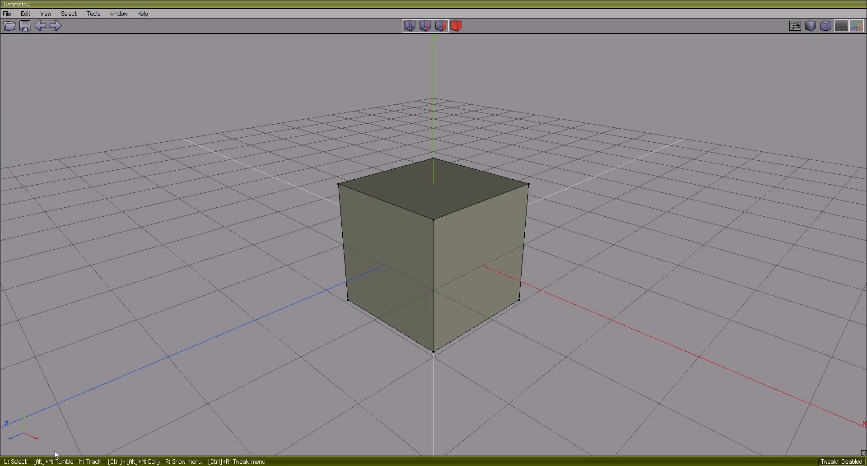
Step: Try tracking the view sideways with the 3ds max camera controls and restore the view
middle_drag(358, 337, 260, 308)
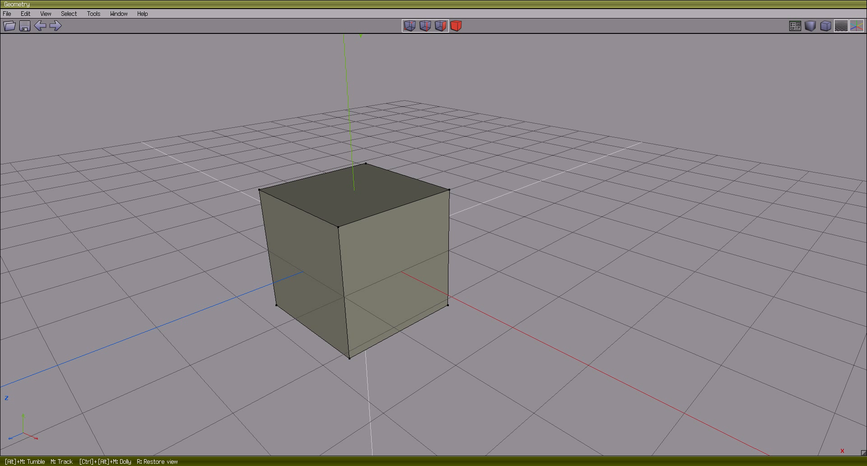
middle_drag(273, 340, 352, 335)
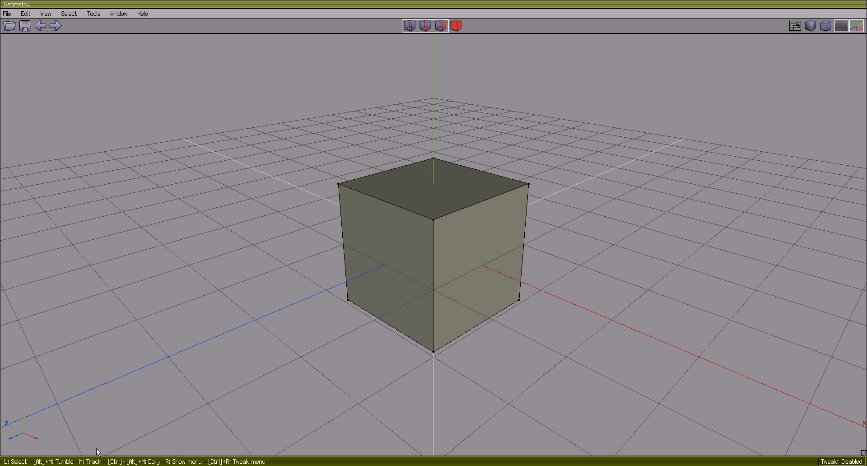
middle_drag(363, 311, 339, 310)
Step: Try the 3ds max camera's dolly, zoom in and out on the cube, and tumble the view before restoring it
mouse_move(325, 379)
ctrl+alt+middle_down()
mouse_move(325, 307)
mouse_move(325, 379)
ctrl+alt+middle_up()
scroll(326, 380, up, 3)
scroll(326, 383, up, 3)
scroll(327, 384, down, 3)
scroll(326, 383, up, 3)
scroll(325, 379, down, 3)
scroll(325, 380, up, 3)
scroll(325, 379, down, 3)
scroll(326, 383, down, 3)
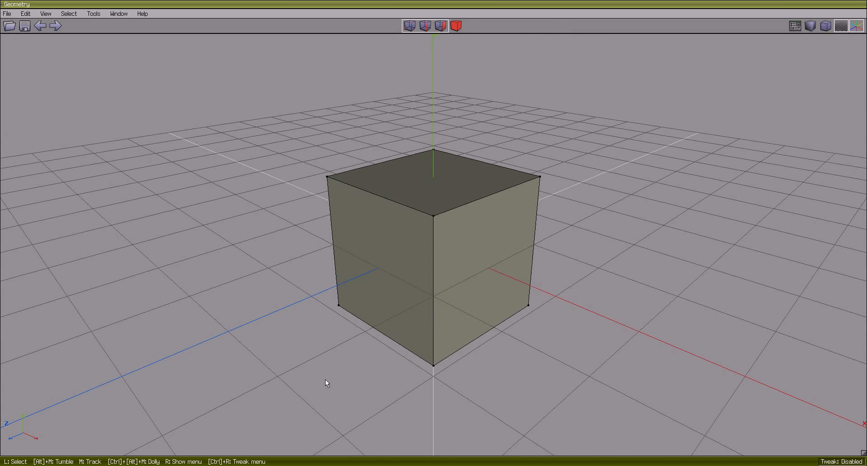
scroll(326, 383, up, 3)
scroll(326, 383, down, 2)
scroll(326, 383, down, 2)
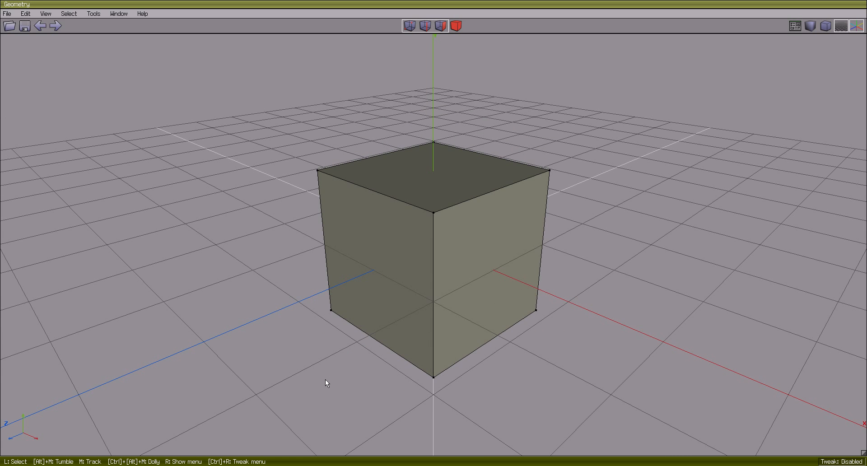
alt+middle_drag(704, 345, 587, 334)
right_click(704, 345)
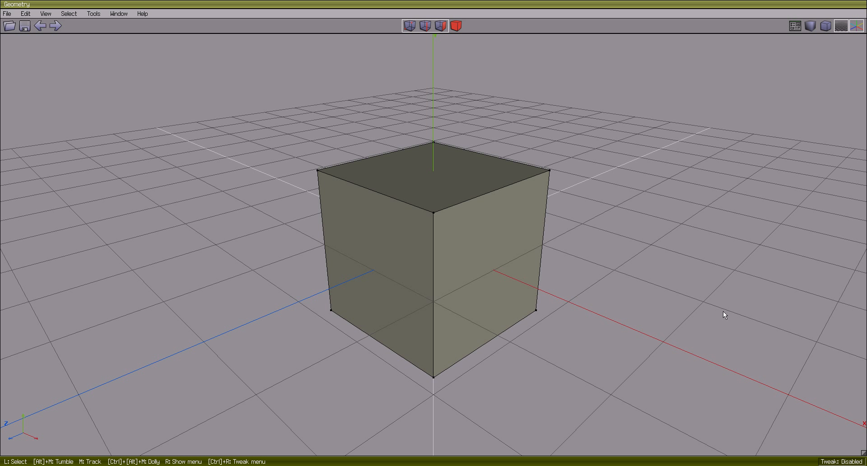